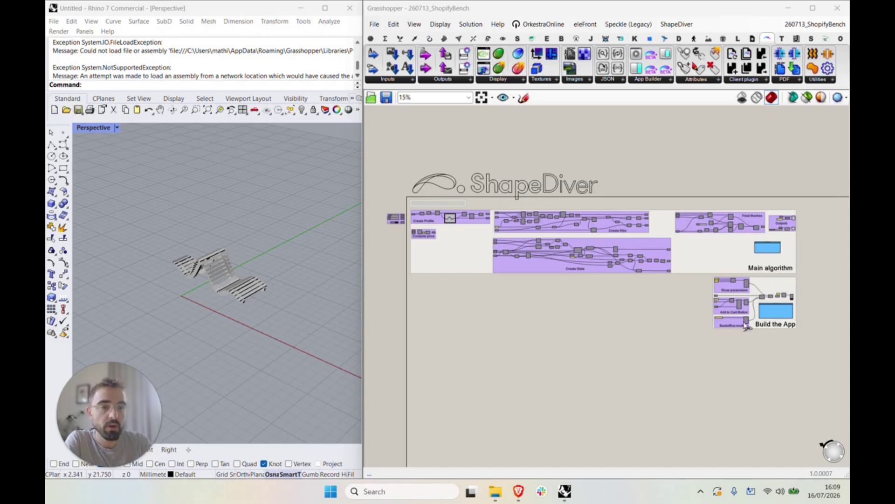
Undo the accidental move of the Main algorithm group and select the whole group for review
{"action": "left_click_drag", "start_coordinate": [665, 238], "coordinate": [608, 236]}
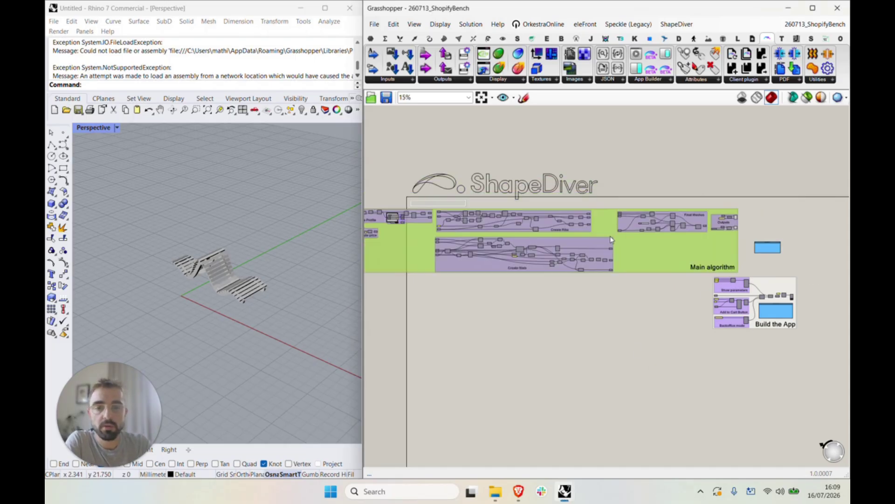
{"action": "key", "text": "ctrl+z"}
{"action": "left_click", "coordinate": [823, 263]}
{"action": "left_click_drag", "start_coordinate": [816, 275], "coordinate": [390, 201]}
Adjust the Planks, Width and Angle sliders to vary the bench geometry
{"action": "scroll", "coordinate": [234, 264], "scroll_direction": "up", "scroll_amount": 3}
{"action": "right_click_drag", "start_coordinate": [234, 264], "coordinate": [229, 295]}
{"action": "scroll", "coordinate": [400, 213], "scroll_direction": "up", "scroll_amount": 5}
{"action": "scroll", "coordinate": [400, 214], "scroll_direction": "up", "scroll_amount": 4}
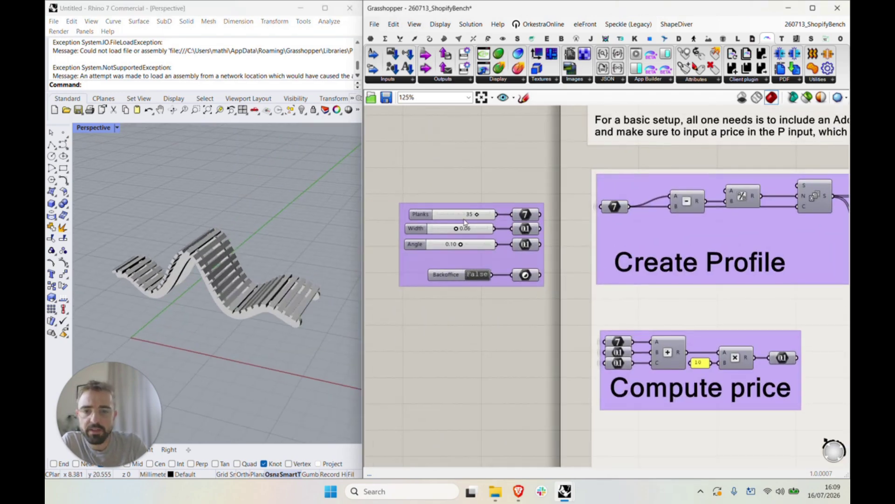
{"action": "left_click_drag", "start_coordinate": [478, 216], "coordinate": [485, 246]}
Examine the Outputs group of the Main algorithm, including the display output and the Download Export component
{"action": "scroll", "coordinate": [478, 303], "scroll_direction": "down", "scroll_amount": 8}
{"action": "scroll", "coordinate": [793, 313], "scroll_direction": "down", "scroll_amount": 2}
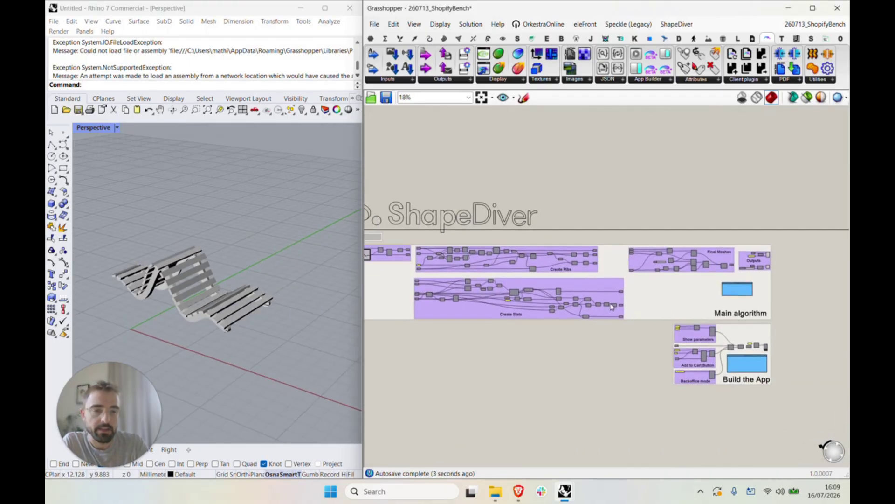
{"action": "scroll", "coordinate": [816, 315], "scroll_direction": "down", "scroll_amount": 2}
{"action": "left_click_drag", "start_coordinate": [802, 321], "coordinate": [476, 266]}
{"action": "left_click", "coordinate": [825, 276]}
{"action": "scroll", "coordinate": [805, 282], "scroll_direction": "up", "scroll_amount": 3}
{"action": "scroll", "coordinate": [793, 282], "scroll_direction": "up", "scroll_amount": 6}
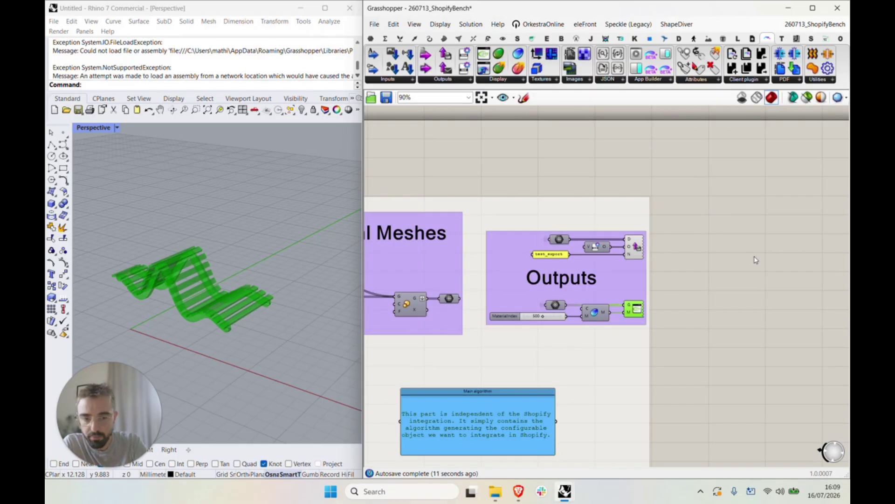
{"action": "left_click", "coordinate": [700, 297]}
{"action": "right_click_drag", "start_coordinate": [651, 274], "coordinate": [711, 296]}
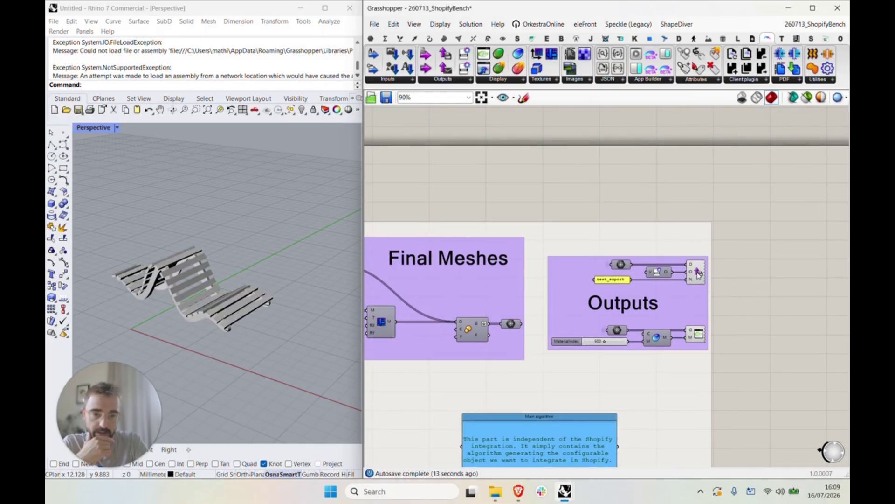
{"action": "mouse_move", "coordinate": [699, 275]}
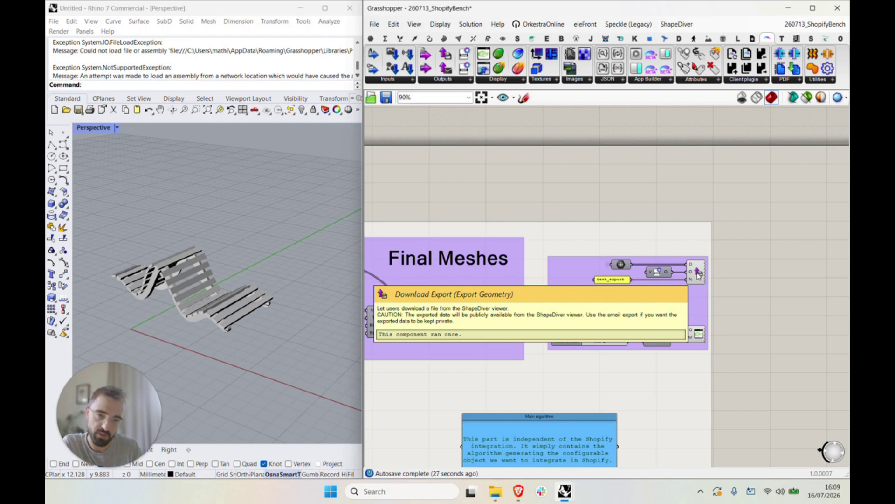
Examine the Build the App group and its Controls Widget component in the definition
{"action": "scroll", "coordinate": [726, 261], "scroll_direction": "down", "scroll_amount": 4}
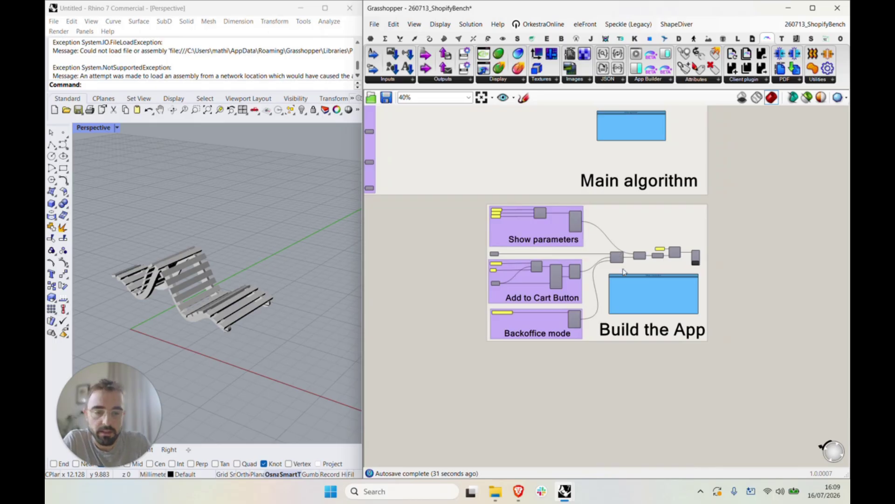
{"action": "scroll", "coordinate": [669, 323], "scroll_direction": "down", "scroll_amount": 2}
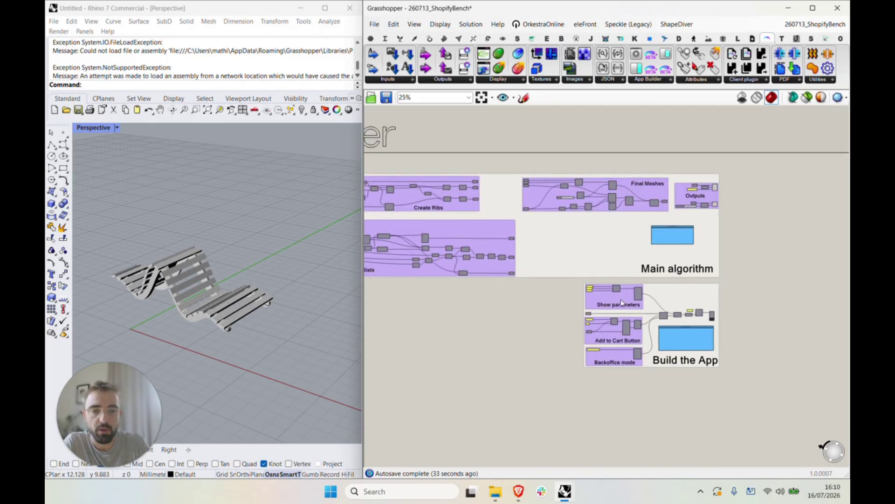
{"action": "left_click", "coordinate": [649, 80]}
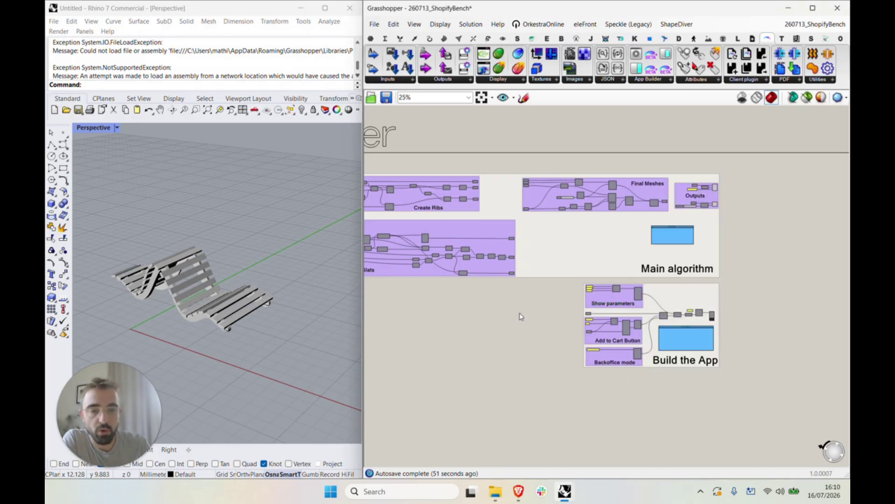
{"action": "scroll", "coordinate": [661, 335], "scroll_direction": "up", "scroll_amount": 2}
{"action": "scroll", "coordinate": [760, 362], "scroll_direction": "up", "scroll_amount": 2}
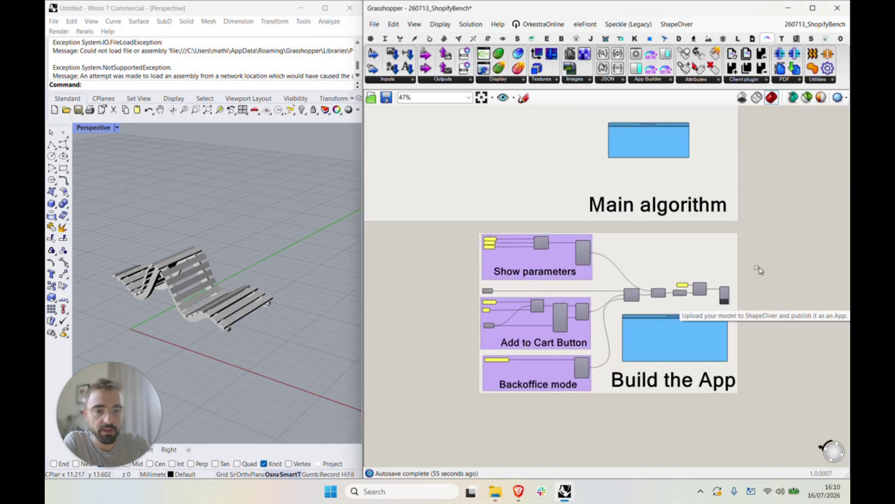
{"action": "scroll", "coordinate": [750, 270], "scroll_direction": "up", "scroll_amount": 1}
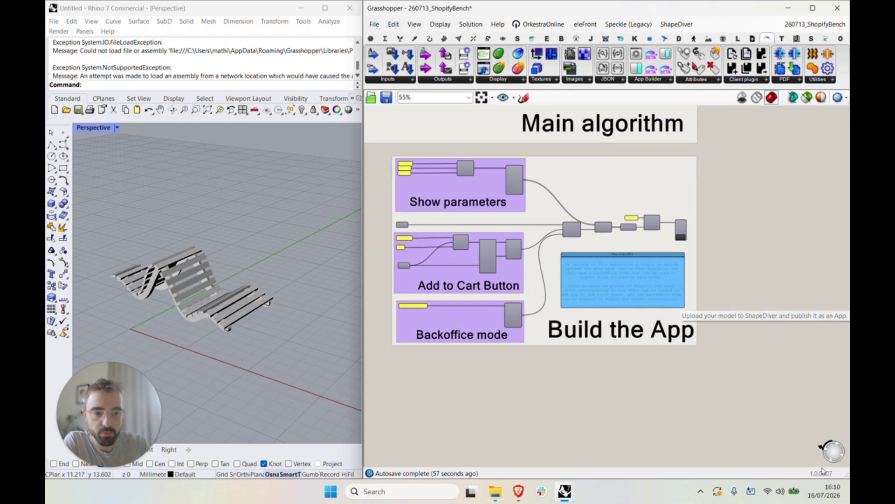
{"action": "scroll", "coordinate": [612, 209], "scroll_direction": "up", "scroll_amount": 2}
{"action": "scroll", "coordinate": [613, 213], "scroll_direction": "up", "scroll_amount": 1}
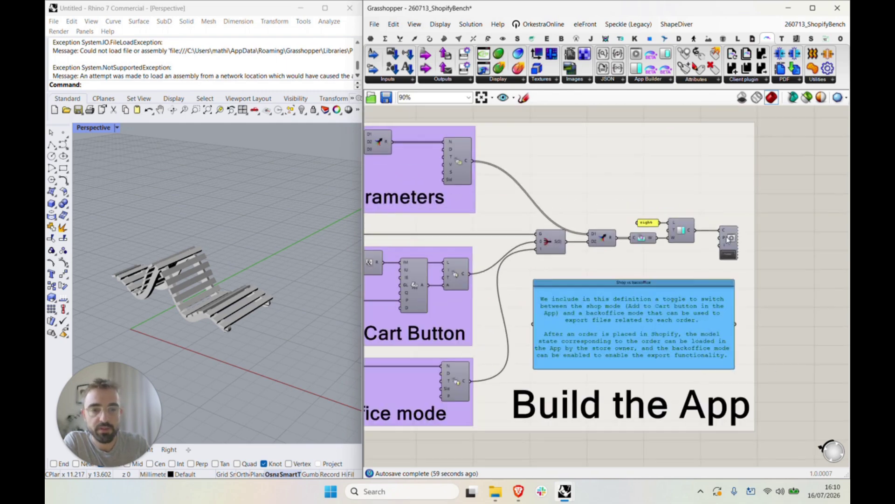
{"action": "left_click", "coordinate": [647, 235]}
{"action": "right_click_drag", "start_coordinate": [647, 236], "coordinate": [741, 264]}
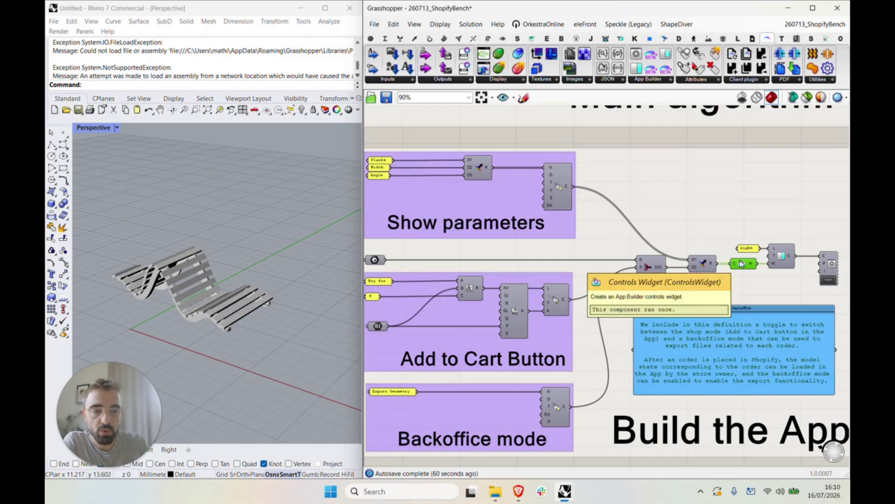
Inspect the Planks, Width and Angle name panels in the Show parameters group and the Boolean parameter below it
{"action": "right_click_drag", "start_coordinate": [596, 143], "coordinate": [646, 149]}
{"action": "left_click_drag", "start_coordinate": [400, 160], "coordinate": [453, 195]}
{"action": "left_click", "coordinate": [384, 202]}
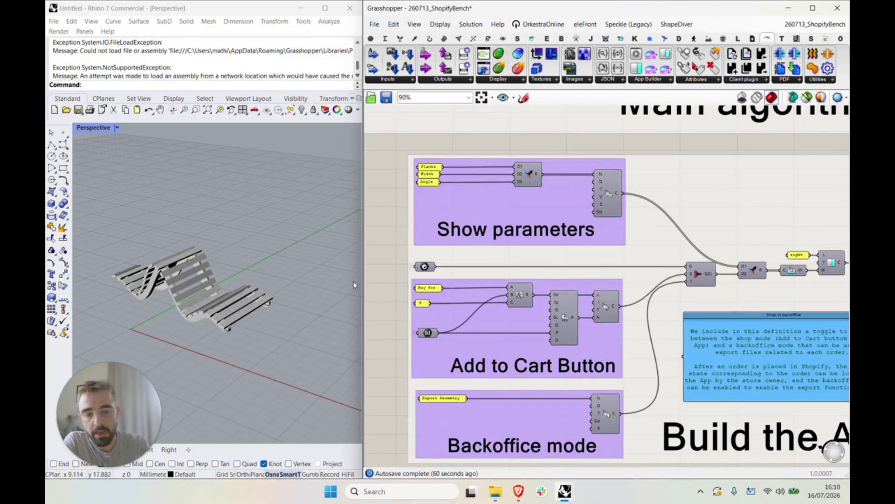
{"action": "left_click", "coordinate": [426, 269]}
{"action": "right_click_drag", "start_coordinate": [427, 271], "coordinate": [434, 260]}
{"action": "left_click", "coordinate": [433, 260]}
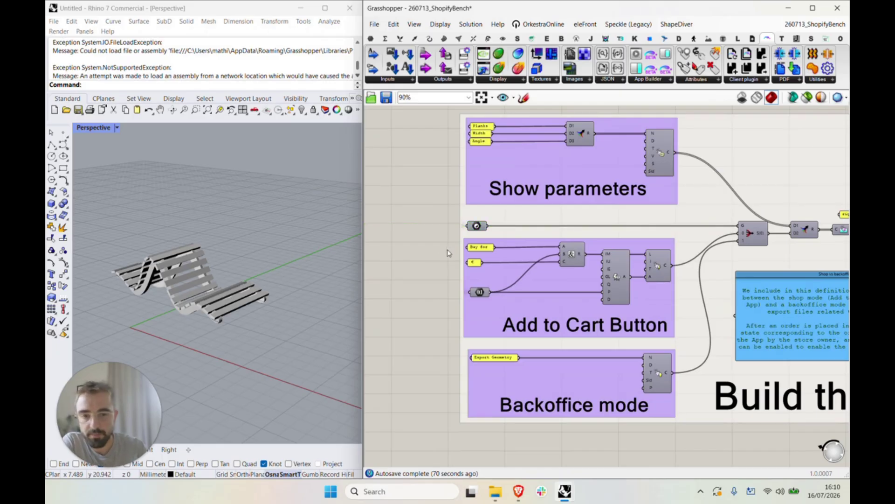
Inspect the Add to Cart Button group and the Price input of its cart action component
{"action": "left_click_drag", "start_coordinate": [447, 237], "coordinate": [691, 344]}
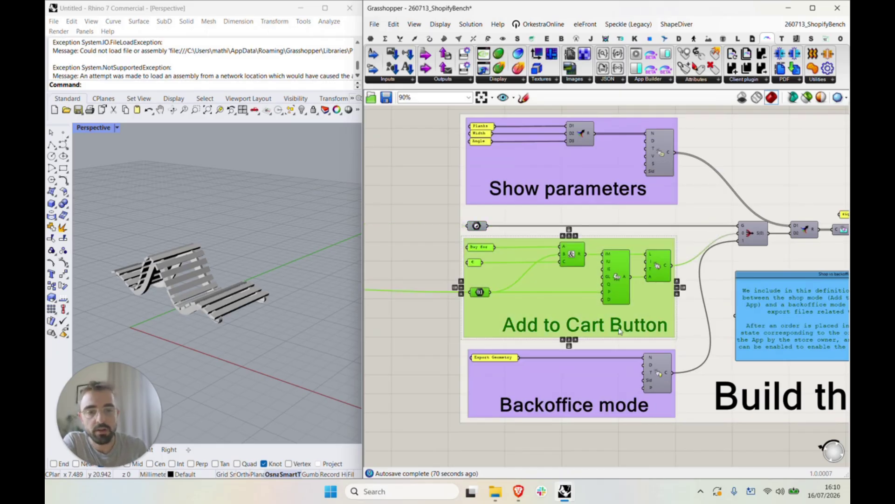
{"action": "scroll", "coordinate": [660, 271], "scroll_direction": "up", "scroll_amount": 3}
{"action": "left_click", "coordinate": [684, 182]}
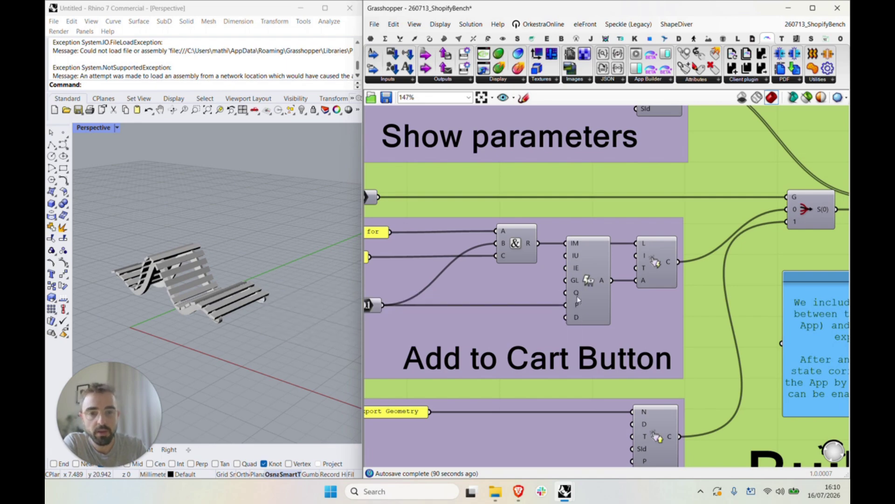
{"action": "right_click_drag", "start_coordinate": [567, 303], "coordinate": [648, 292]}
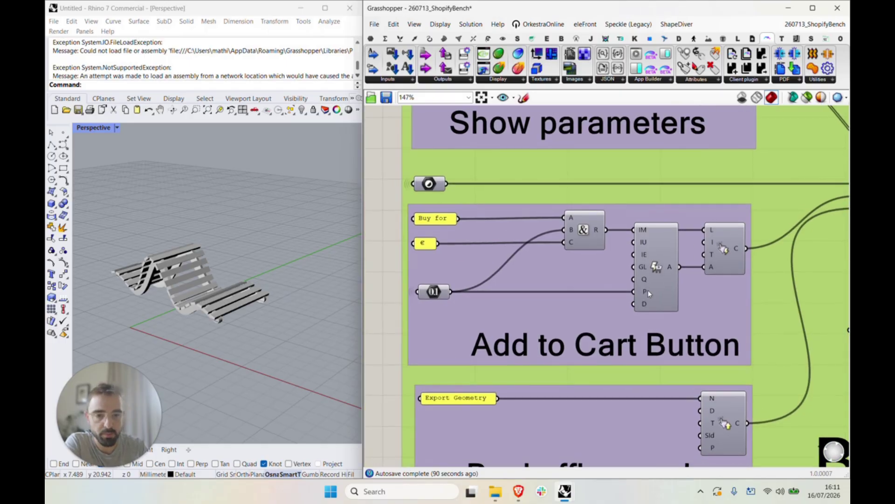
{"action": "mouse_move", "coordinate": [644, 292]}
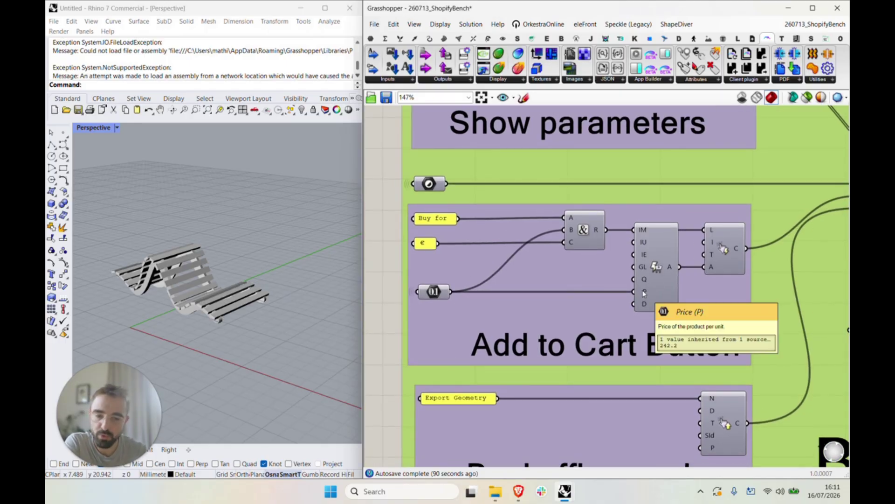
Review the Compute price group and how the three design parameters feed into it
{"action": "scroll", "coordinate": [645, 290], "scroll_direction": "down", "scroll_amount": 6}
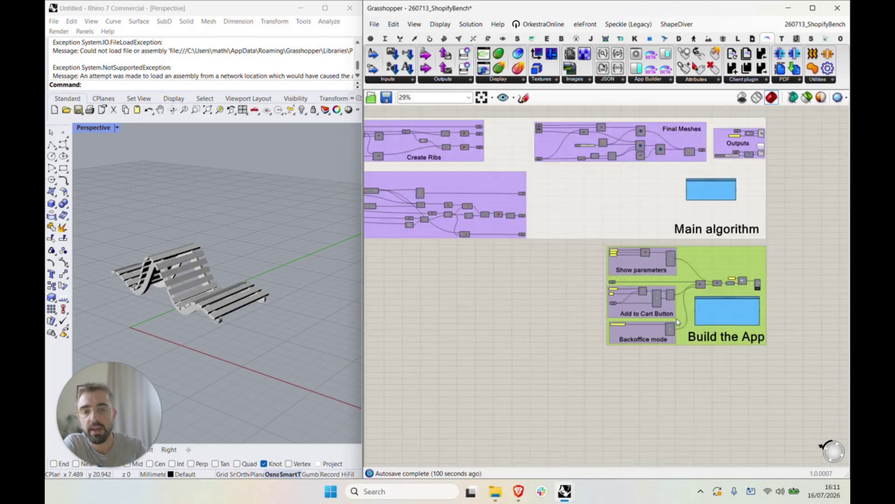
{"action": "scroll", "coordinate": [392, 248], "scroll_direction": "up", "scroll_amount": 2}
{"action": "scroll", "coordinate": [391, 248], "scroll_direction": "up", "scroll_amount": 8}
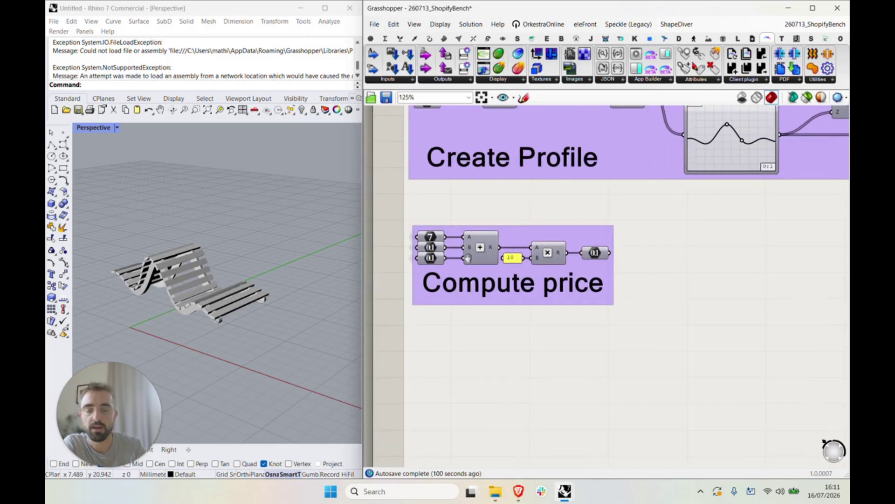
{"action": "left_click_drag", "start_coordinate": [398, 209], "coordinate": [646, 315]}
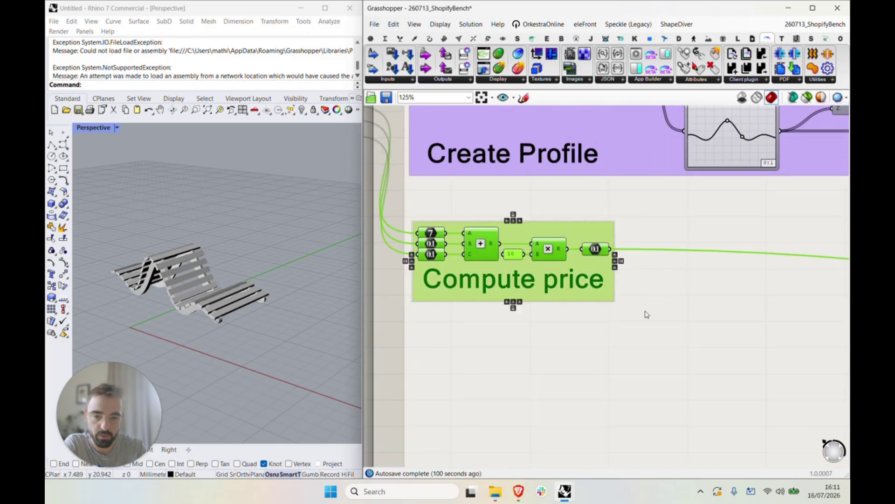
{"action": "left_click", "coordinate": [384, 310]}
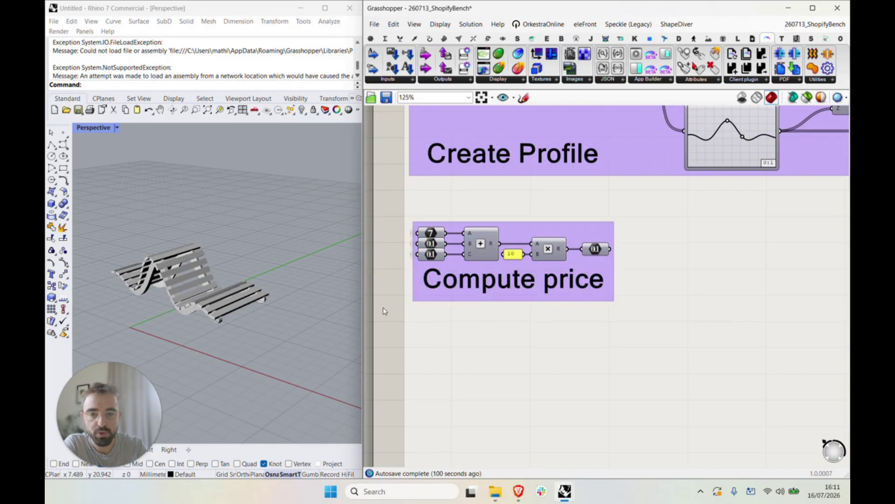
{"action": "right_click_drag", "start_coordinate": [384, 310], "coordinate": [457, 321]}
{"action": "right_click_drag", "start_coordinate": [160, 274], "coordinate": [313, 303]}
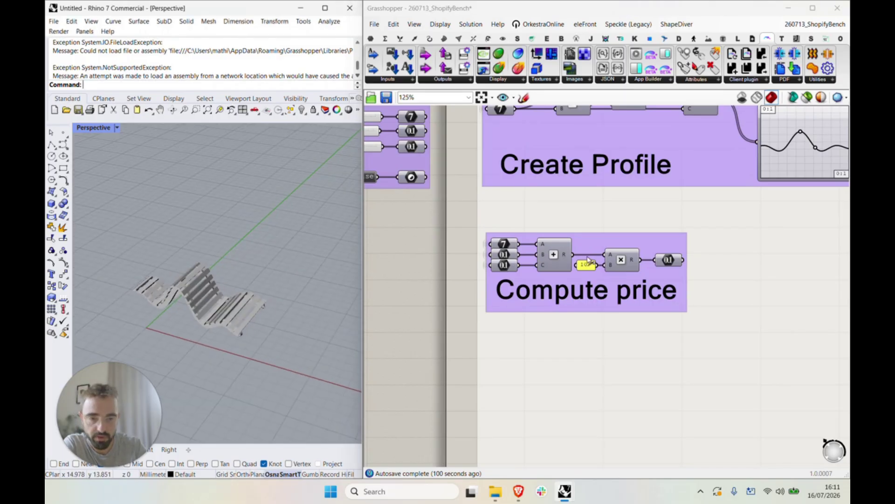
Return to the Build the App section and select the complete Add to Cart Button group
{"action": "scroll", "coordinate": [552, 255], "scroll_direction": "down", "scroll_amount": 2}
{"action": "scroll", "coordinate": [546, 257], "scroll_direction": "down", "scroll_amount": 4}
{"action": "scroll", "coordinate": [541, 298], "scroll_direction": "up", "scroll_amount": 6}
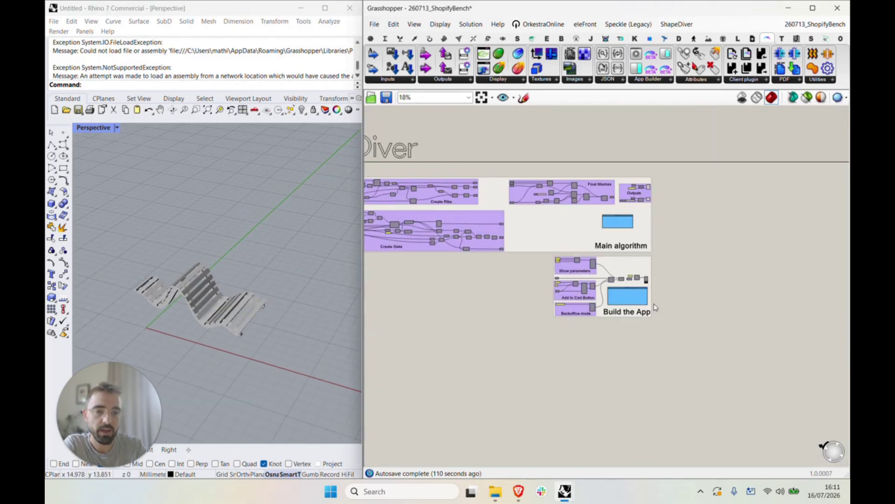
{"action": "right_click_drag", "start_coordinate": [540, 302], "coordinate": [463, 299]}
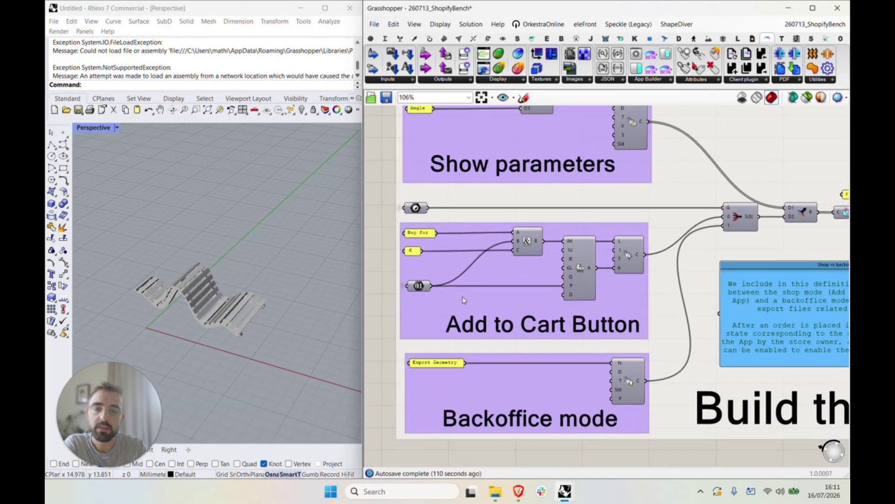
{"action": "scroll", "coordinate": [463, 300], "scroll_direction": "down", "scroll_amount": 1}
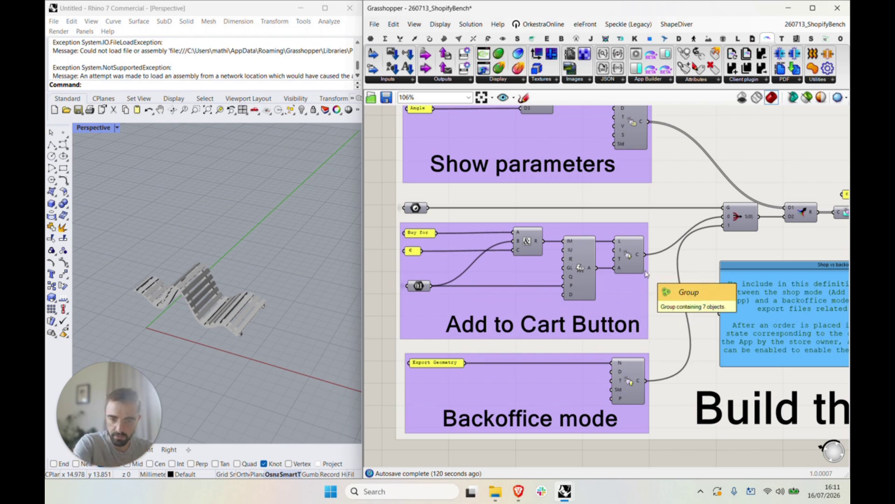
{"action": "right_click_drag", "start_coordinate": [565, 301], "coordinate": [588, 290]}
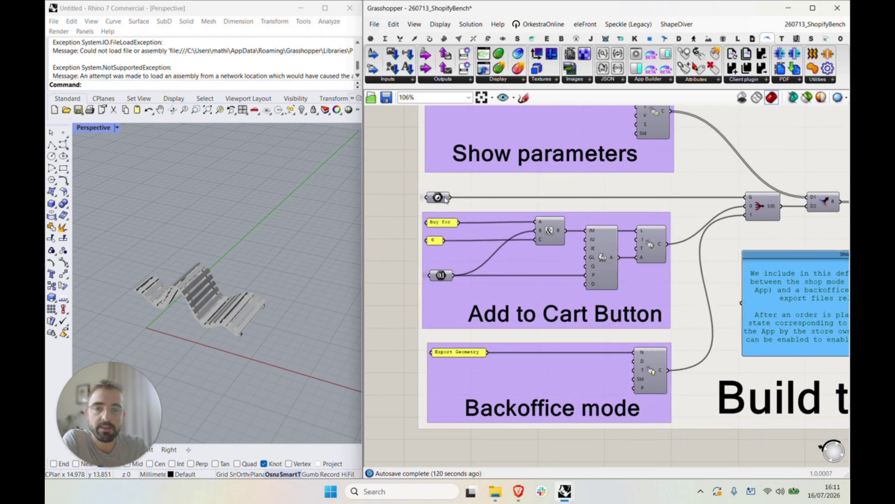
{"action": "left_click_drag", "start_coordinate": [400, 218], "coordinate": [690, 340]}
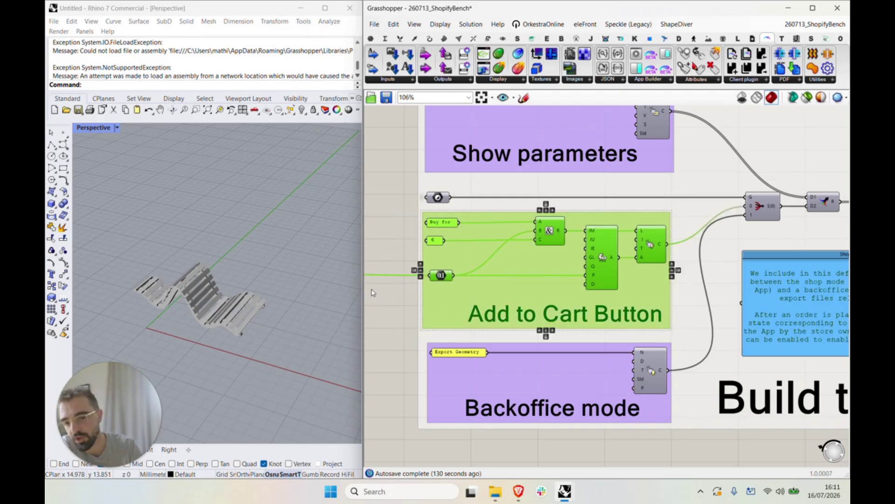
Check the Boolean parameter that switches modes and select the Backoffice mode group with its Export Geometry panel
{"action": "left_click", "coordinate": [413, 204]}
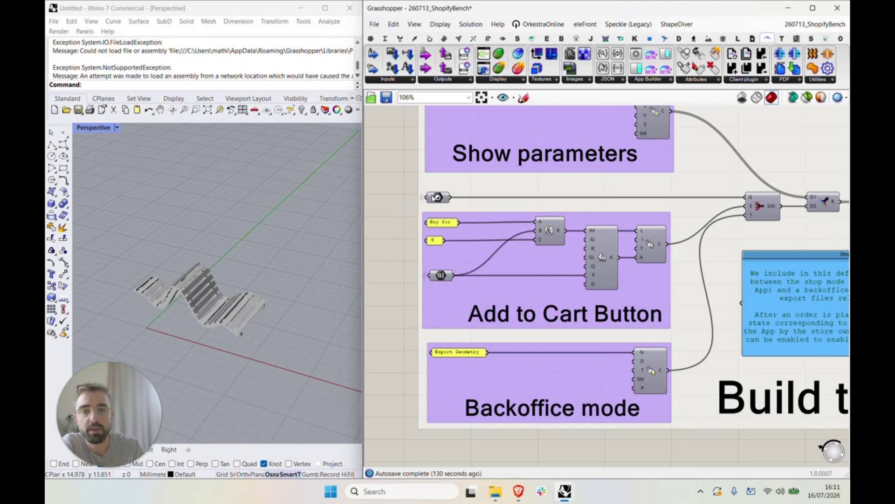
{"action": "mouse_move", "coordinate": [442, 199]}
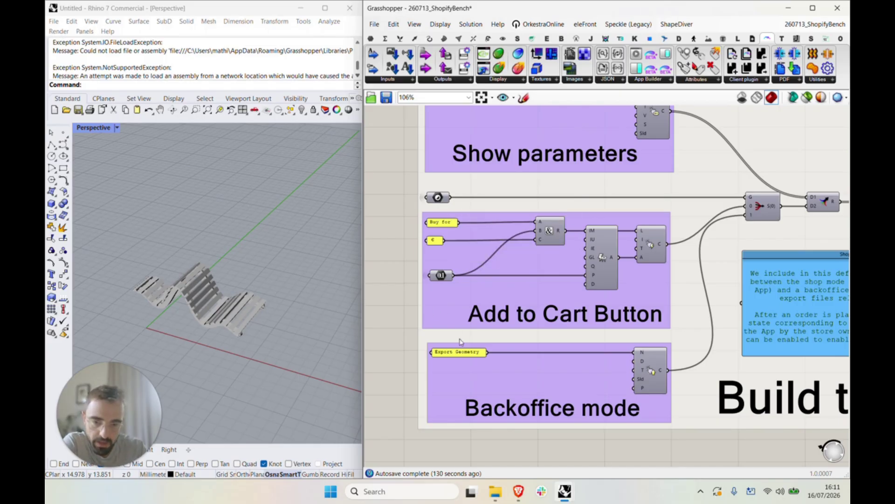
{"action": "left_click_drag", "start_coordinate": [390, 333], "coordinate": [683, 436]}
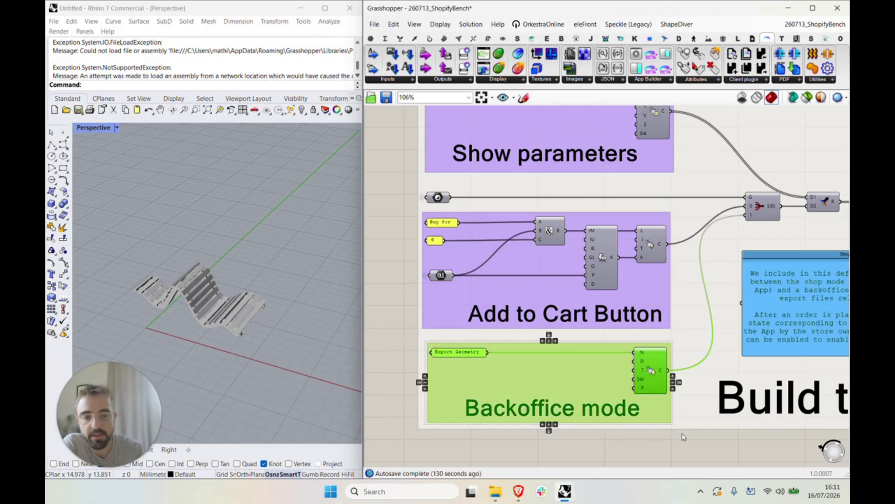
Check the Download Export component and its test_export name panel in the Outputs group
{"action": "scroll", "coordinate": [683, 437], "scroll_direction": "down", "scroll_amount": 5}
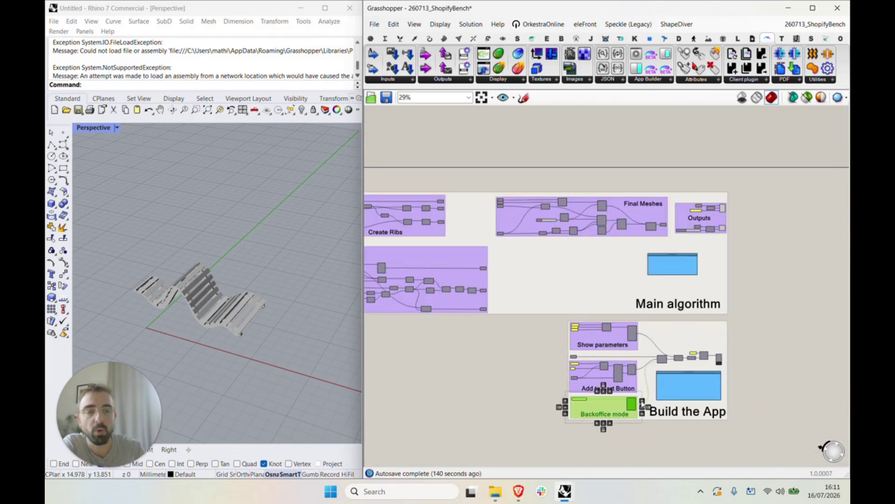
{"action": "scroll", "coordinate": [720, 240], "scroll_direction": "up", "scroll_amount": 6}
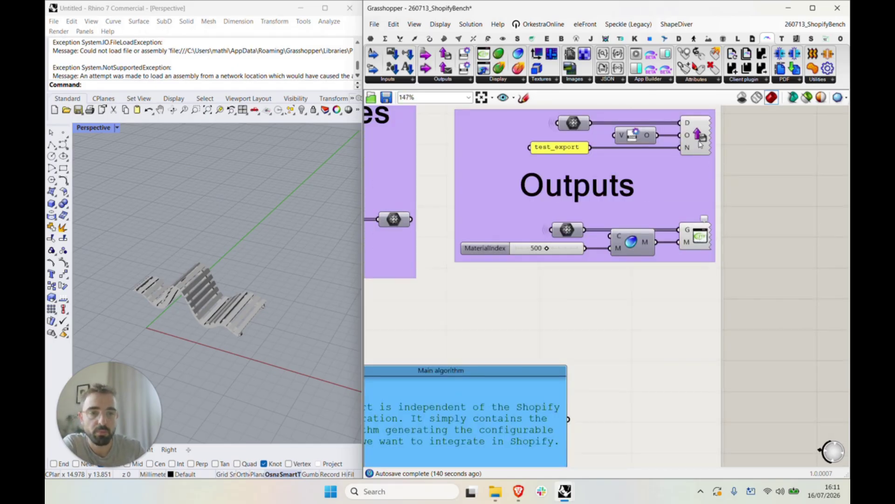
{"action": "mouse_move", "coordinate": [698, 144]}
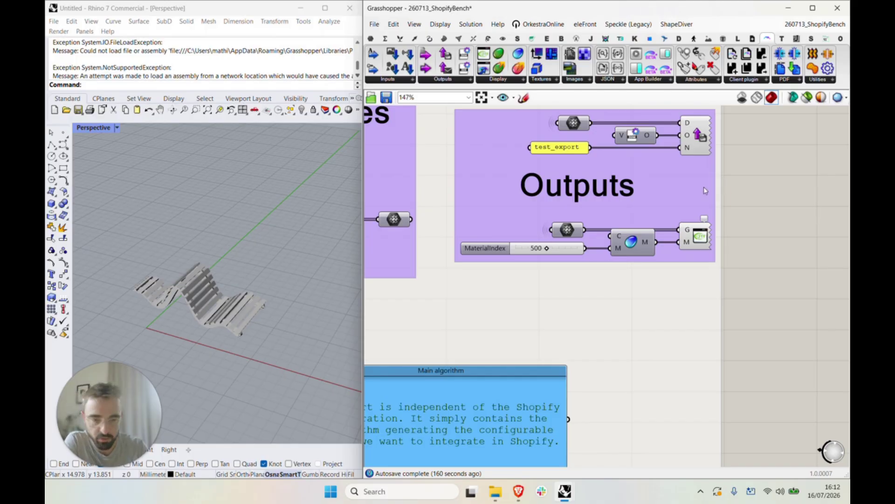
Return to the Build the App section and review its three groups and the note on shop and backoffice modes
{"action": "scroll", "coordinate": [719, 181], "scroll_direction": "down", "scroll_amount": 5}
{"action": "right_click_drag", "start_coordinate": [555, 462], "coordinate": [613, 308]}
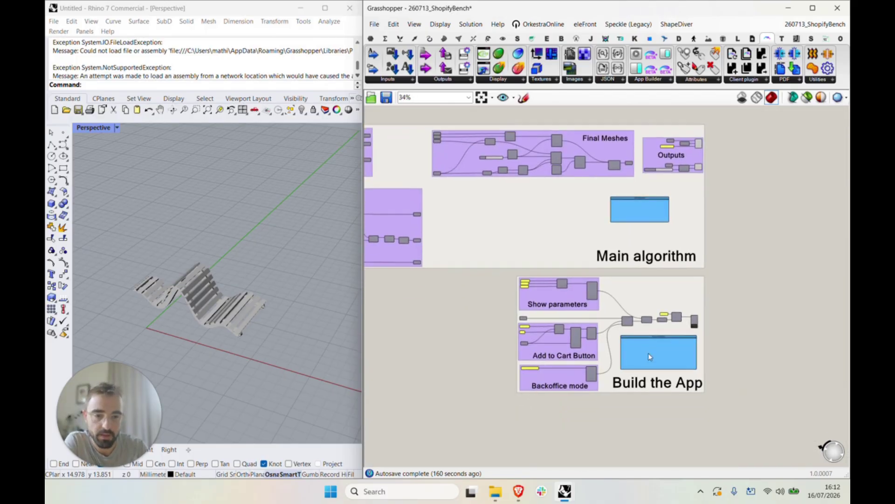
{"action": "scroll", "coordinate": [633, 315], "scroll_direction": "up", "scroll_amount": 3}
{"action": "scroll", "coordinate": [633, 315], "scroll_direction": "up", "scroll_amount": 2}
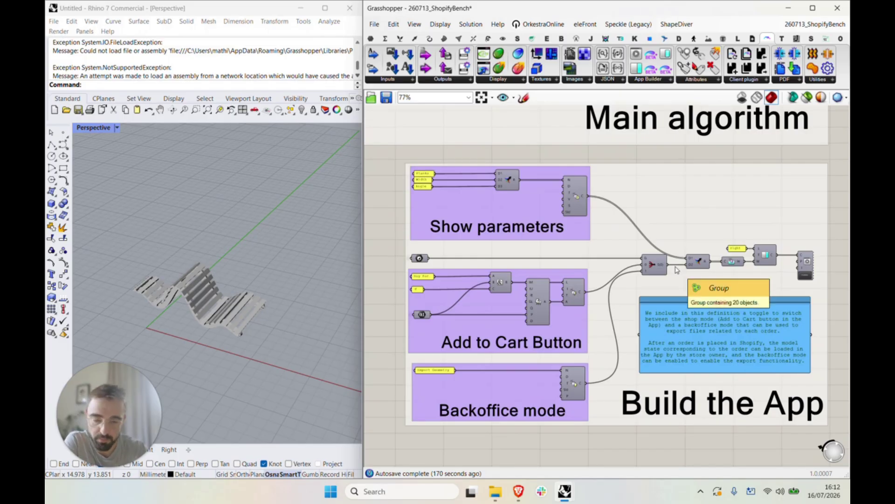
Switch to the ShapeDiver platform in the browser, upload 260713_ShopifyBench.gh to the Rhino 7 Europe shared system and open the model
{"action": "mouse_move", "coordinate": [518, 490]}
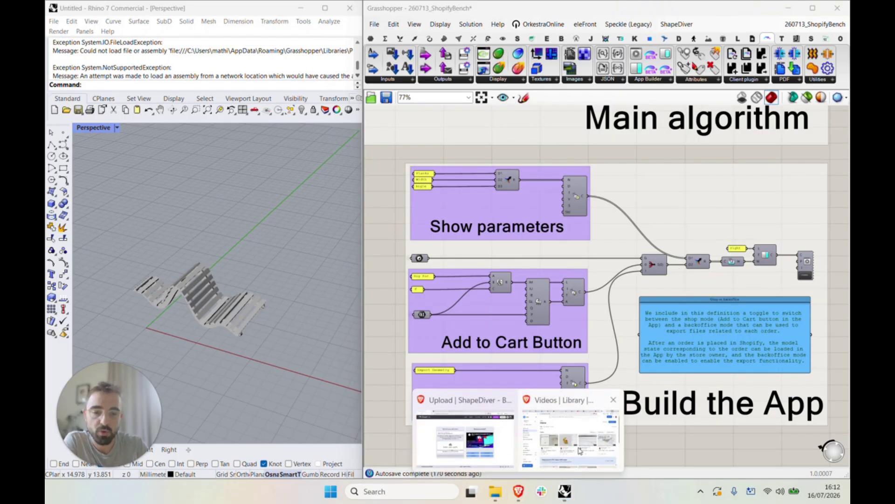
{"action": "left_click", "coordinate": [491, 432]}
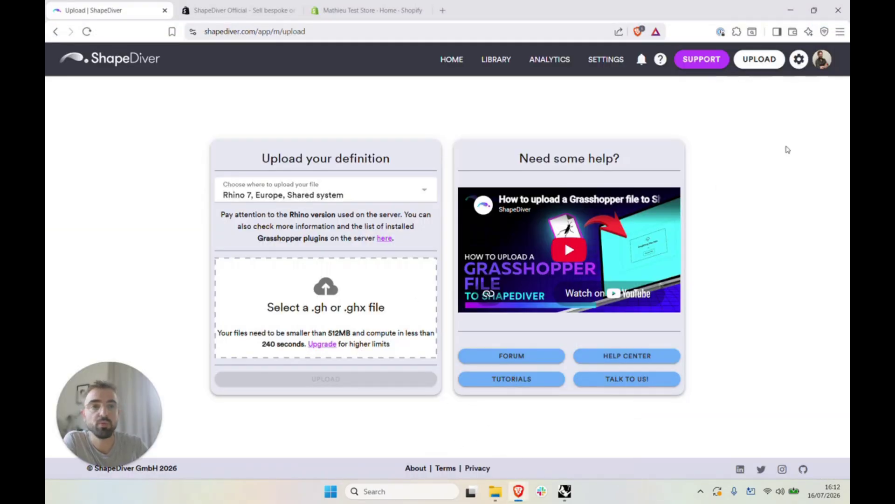
{"action": "left_click", "coordinate": [325, 300]}
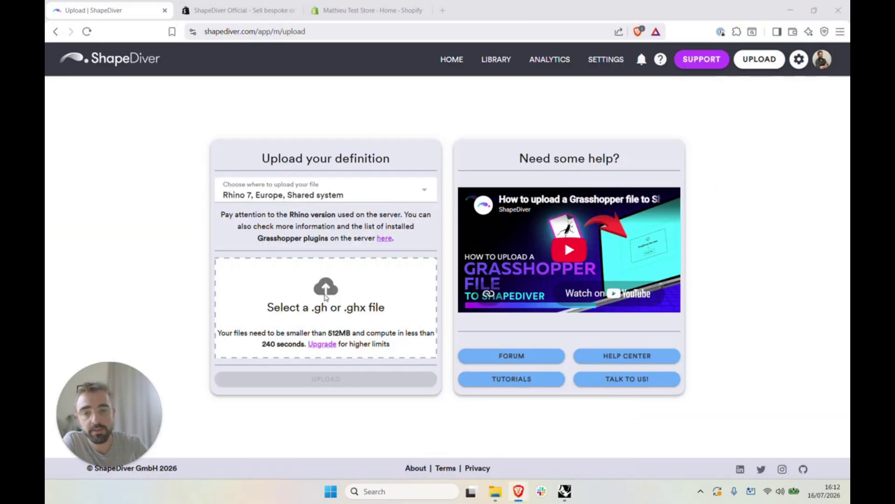
{"action": "double_click", "coordinate": [219, 96]}
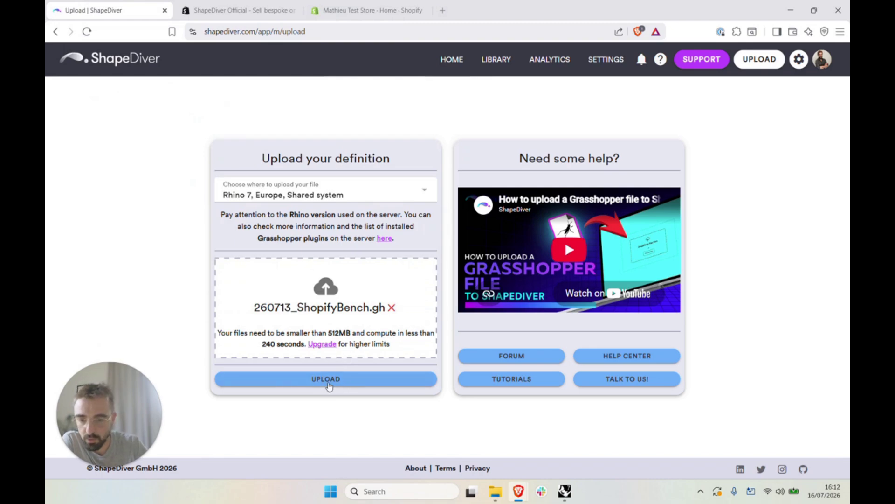
{"action": "left_click", "coordinate": [329, 384]}
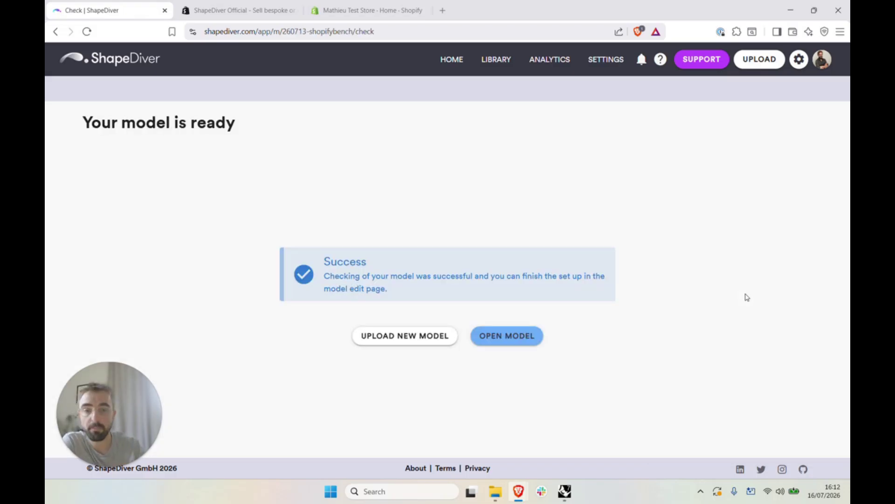
{"action": "left_click", "coordinate": [512, 335]}
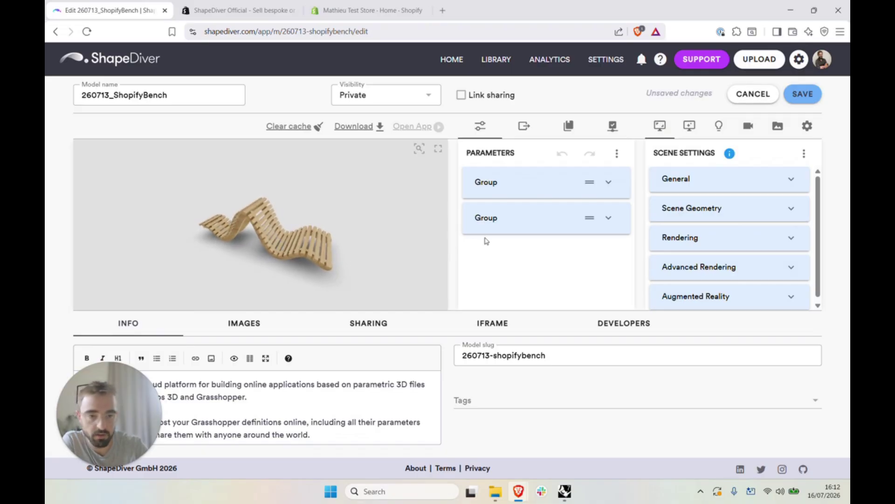
Show the model's Developers settings and save the model
{"action": "left_click", "coordinate": [606, 326]}
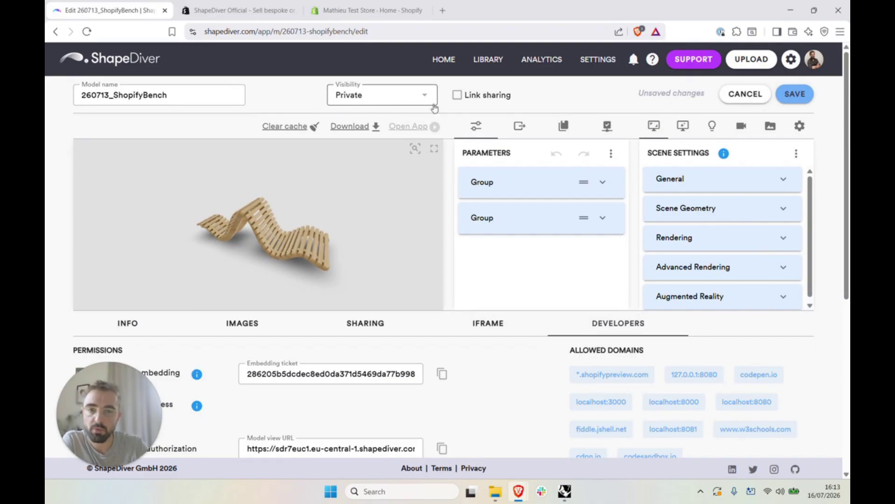
{"action": "left_click", "coordinate": [794, 94]}
{"action": "left_click", "coordinate": [593, 295]}
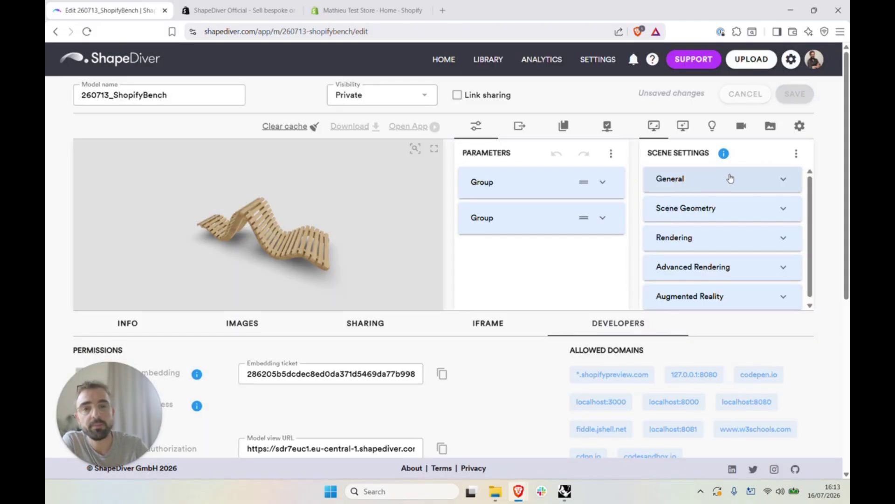
Open the bench model's app, set Planks to 26 and inspect the bench from different angles
{"action": "left_click", "coordinate": [404, 127]}
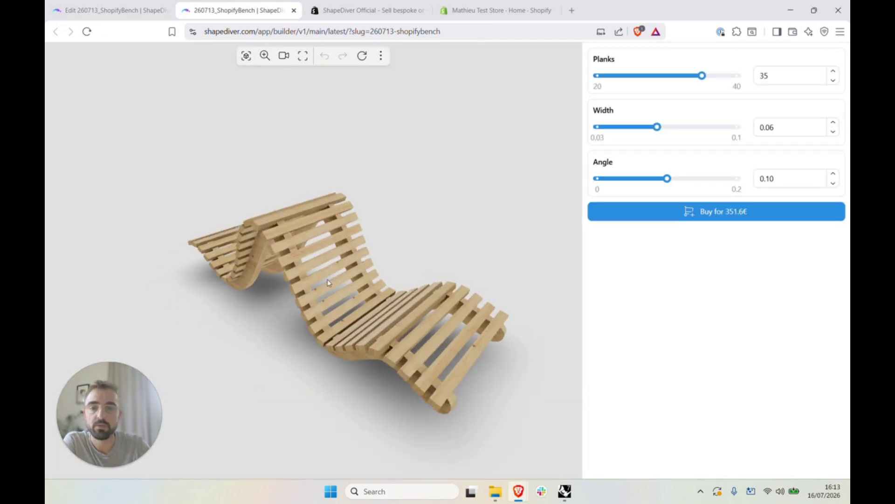
{"action": "mouse_move", "coordinate": [690, 79]}
{"action": "left_click_drag", "start_coordinate": [690, 78], "coordinate": [639, 75]}
{"action": "mouse_move", "coordinate": [354, 303]}
{"action": "left_mouse_down"}
{"action": "mouse_move", "coordinate": [261, 306]}
{"action": "mouse_move", "coordinate": [351, 292]}
{"action": "mouse_move", "coordinate": [232, 295]}
{"action": "mouse_move", "coordinate": [308, 275]}
{"action": "mouse_move", "coordinate": [66, 135]}
{"action": "left_mouse_up"}
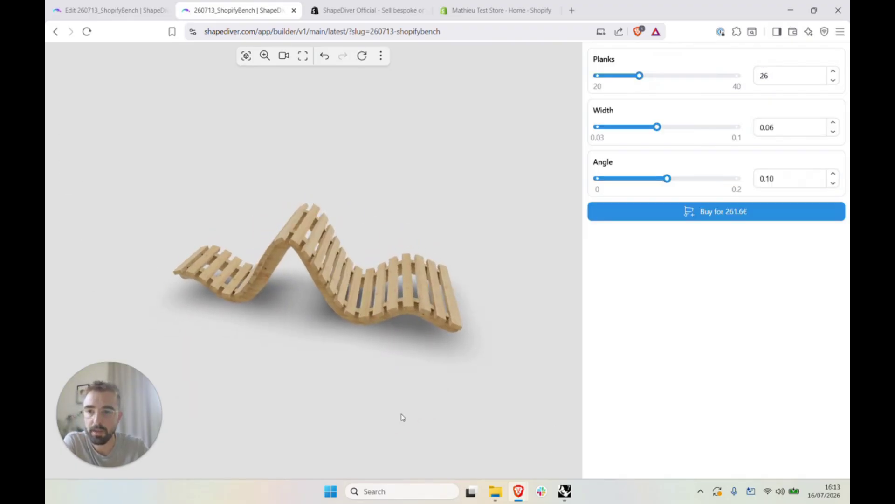
{"action": "left_click_drag", "start_coordinate": [491, 384], "coordinate": [451, 376]}
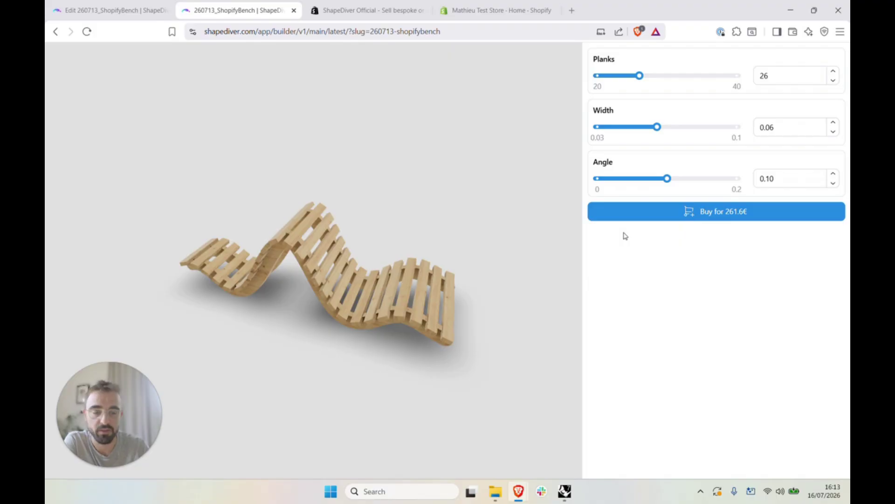
{"action": "left_click_drag", "start_coordinate": [440, 246], "coordinate": [404, 244]}
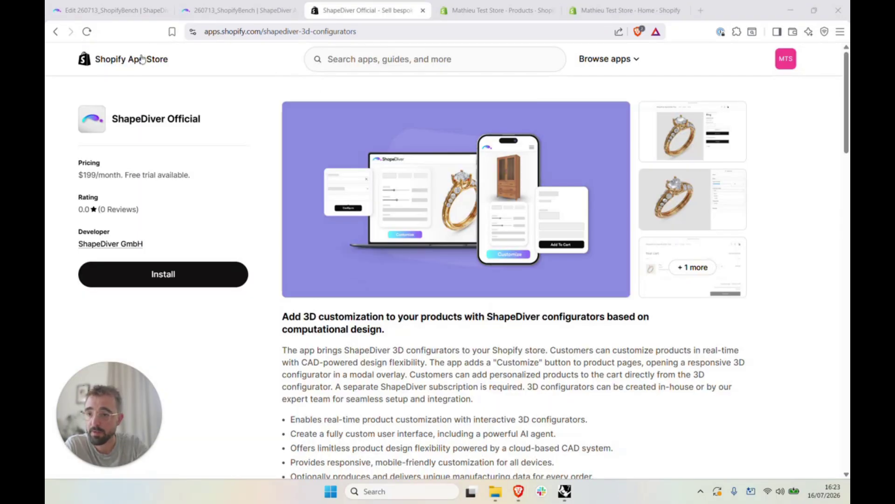
Install the ShapeDiver Official app from its Shopify App Store listing into the test store
{"action": "left_click", "coordinate": [420, 59]}
{"action": "left_click_drag", "start_coordinate": [215, 119], "coordinate": [117, 122]}
{"action": "left_click", "coordinate": [130, 118]}
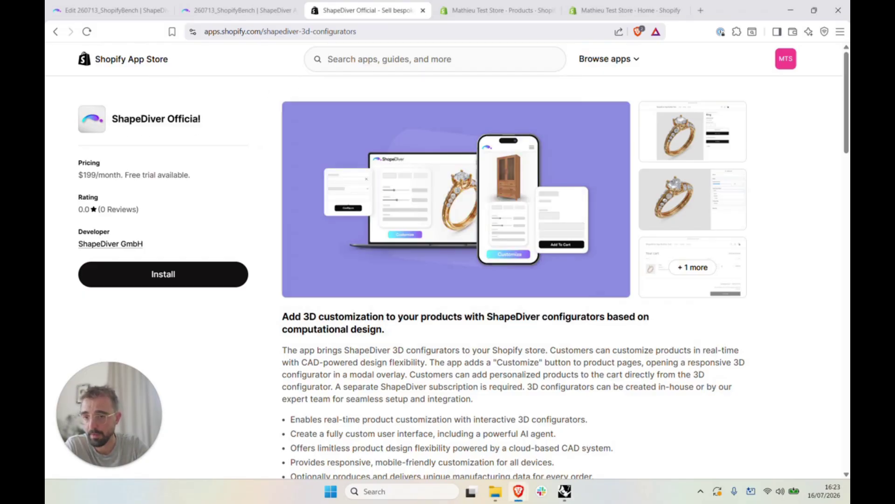
{"action": "left_click", "coordinate": [162, 282]}
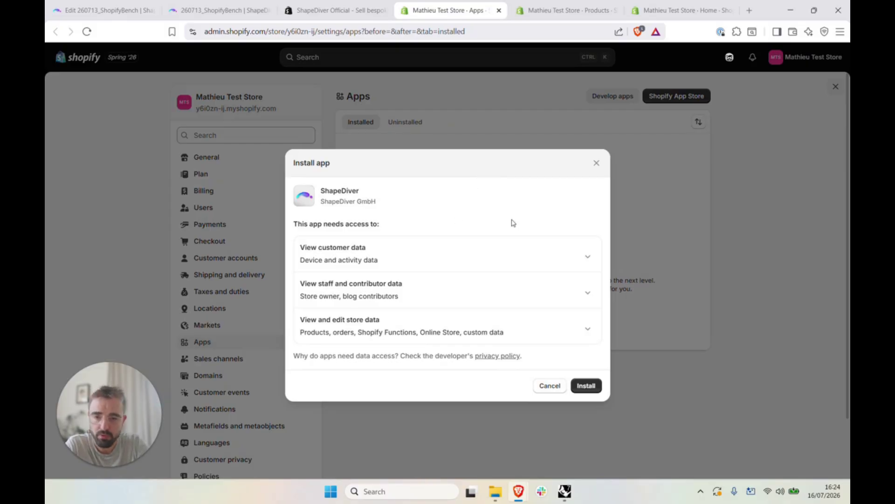
{"action": "left_click", "coordinate": [584, 387]}
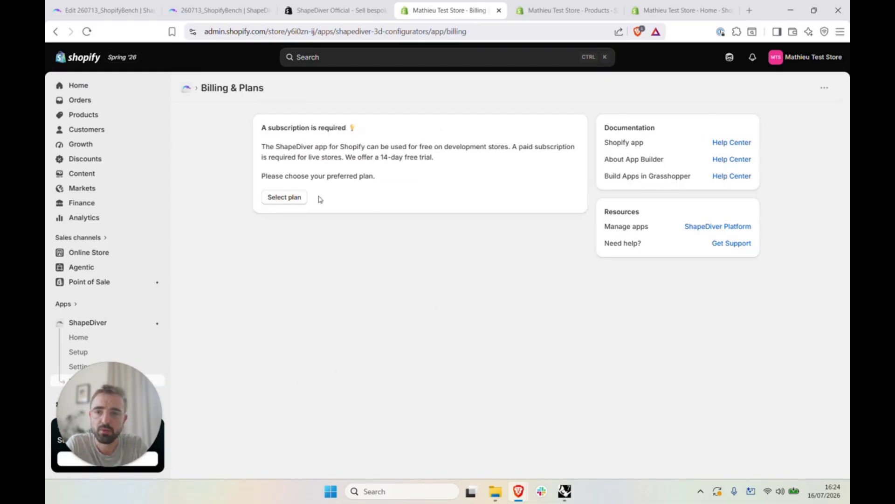
Choose the Standard plan with monthly payment for the ShapeDiver app and approve the charge
{"action": "left_click", "coordinate": [285, 202]}
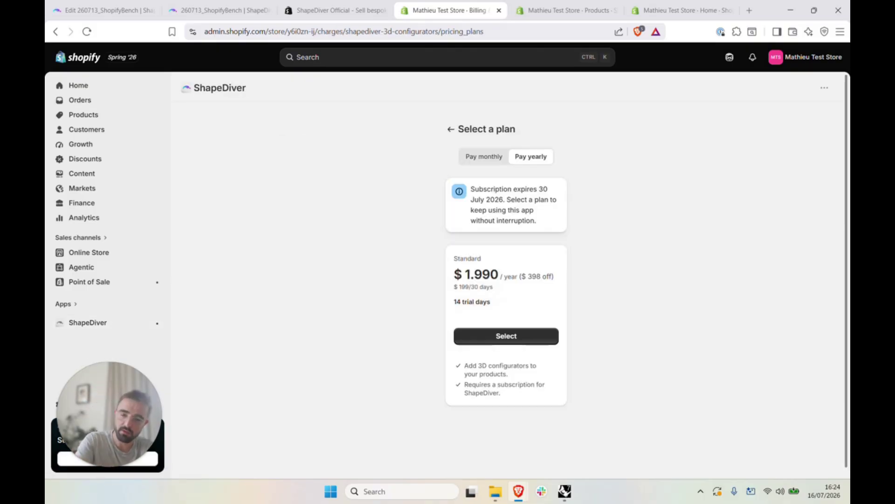
{"action": "left_click", "coordinate": [485, 157]}
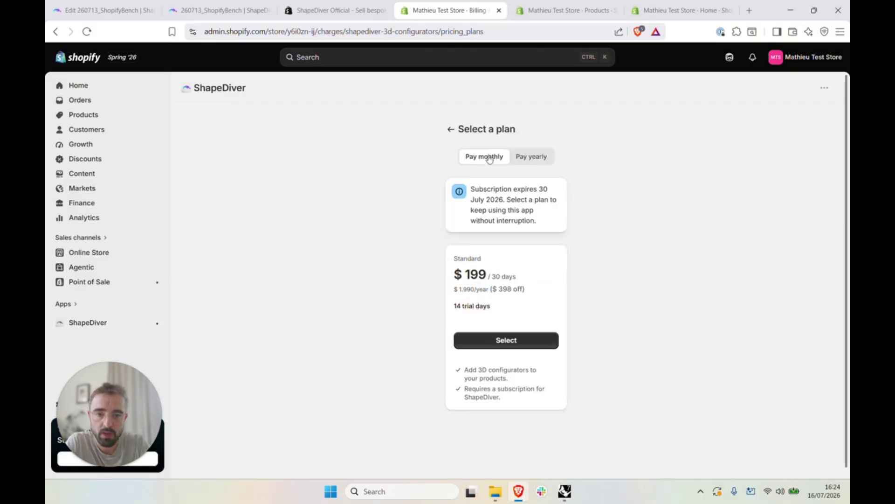
{"action": "left_click", "coordinate": [515, 342]}
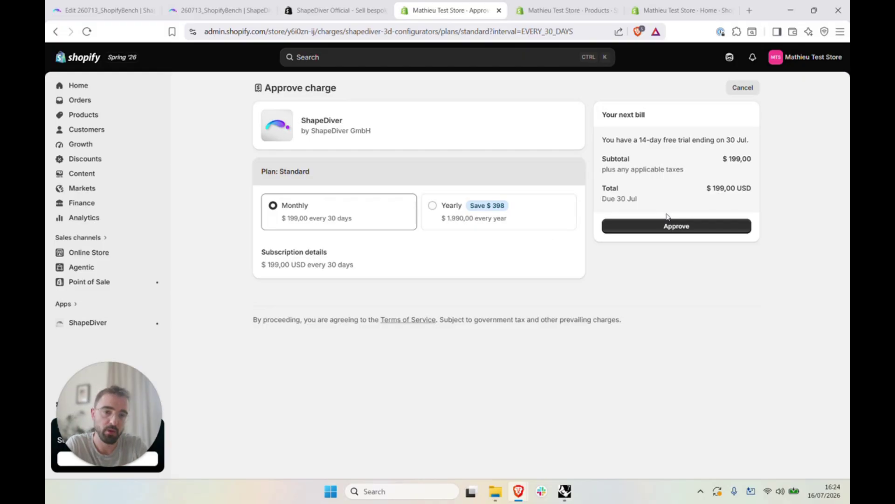
{"action": "left_click", "coordinate": [690, 231]}
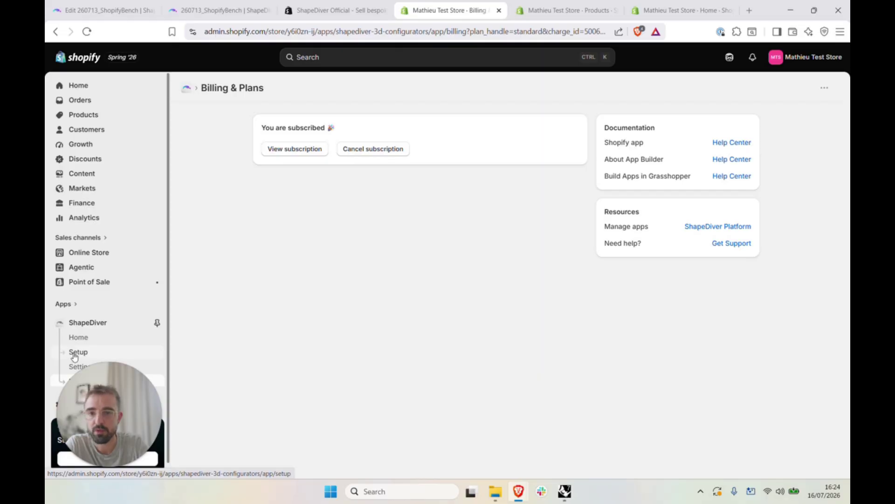
Open the ShapeDiver app's Setup page and review the basic setup, product configuration and theme setup steps
{"action": "left_click", "coordinate": [74, 357]}
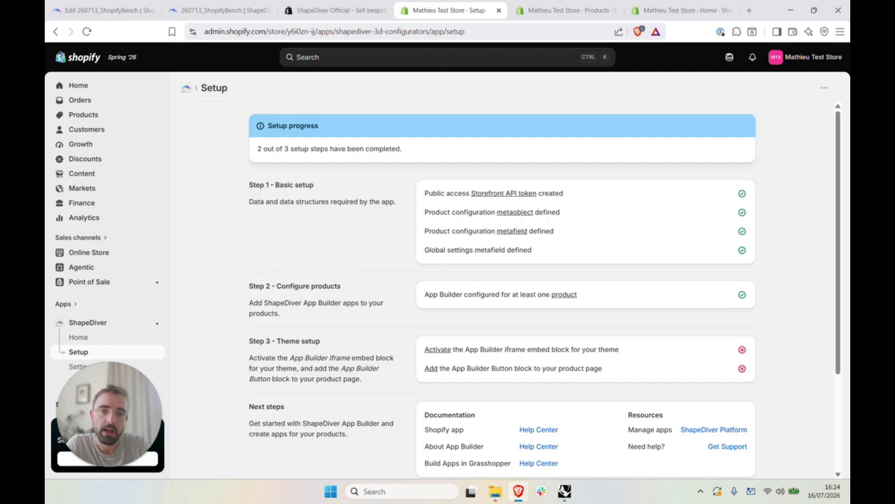
{"action": "left_click_drag", "start_coordinate": [249, 185], "coordinate": [324, 185]}
{"action": "left_click", "coordinate": [325, 186]}
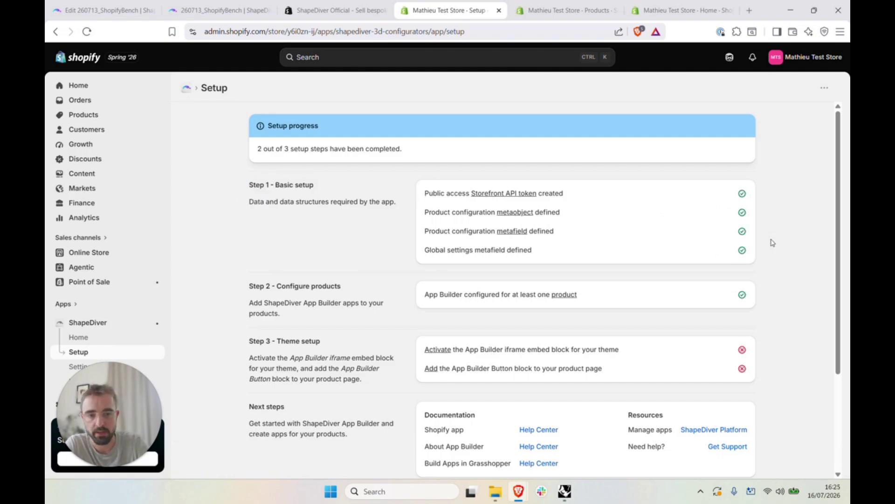
{"action": "scroll", "coordinate": [777, 281], "scroll_direction": "down", "scroll_amount": 3}
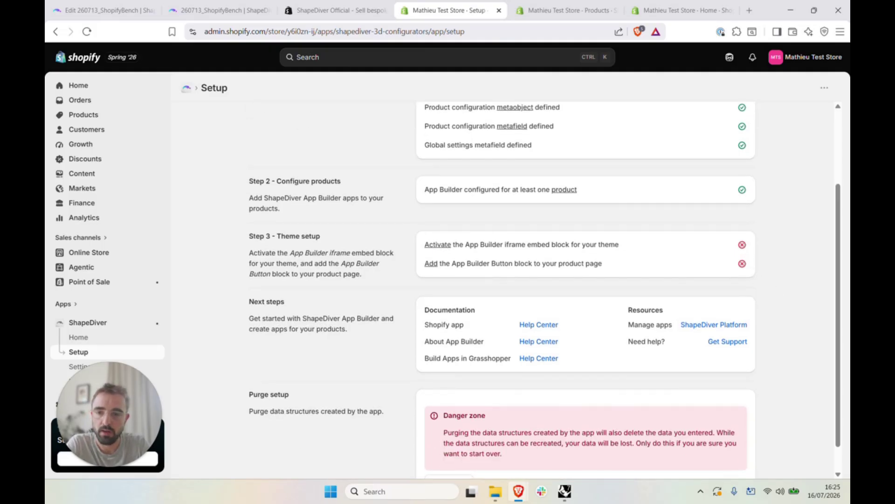
{"action": "left_click_drag", "start_coordinate": [250, 236], "coordinate": [350, 238]}
{"action": "left_click", "coordinate": [353, 239]}
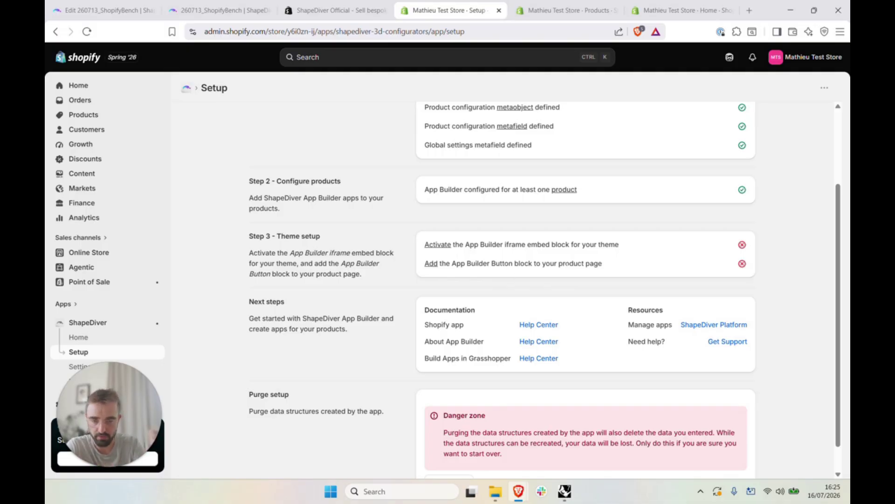
Activate the App Builder iframe embed block for the Horizon theme, check its settings and save the theme
{"action": "left_click", "coordinate": [436, 245]}
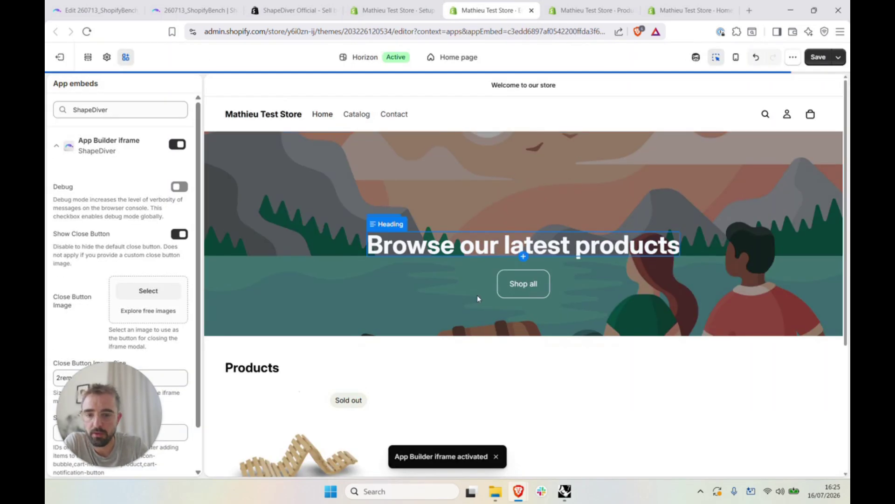
{"action": "scroll", "coordinate": [136, 251], "scroll_direction": "down", "scroll_amount": 1}
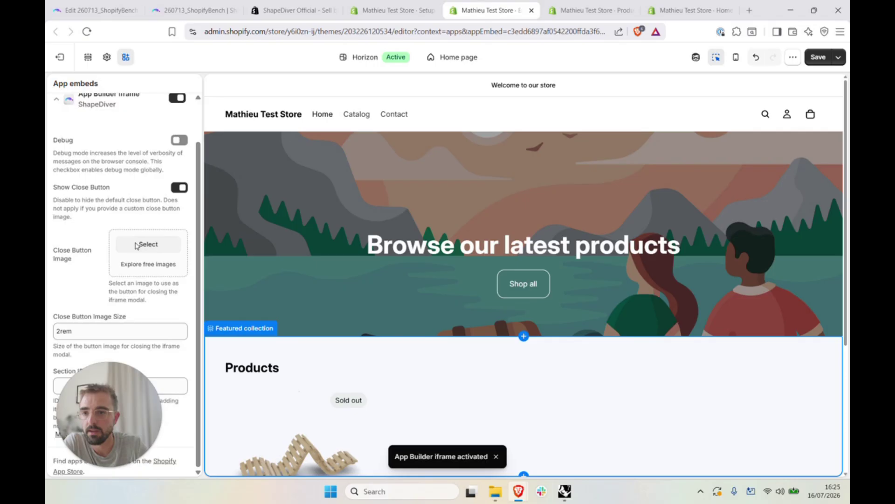
{"action": "scroll", "coordinate": [122, 273], "scroll_direction": "up", "scroll_amount": 1}
{"action": "scroll", "coordinate": [121, 273], "scroll_direction": "down", "scroll_amount": 1}
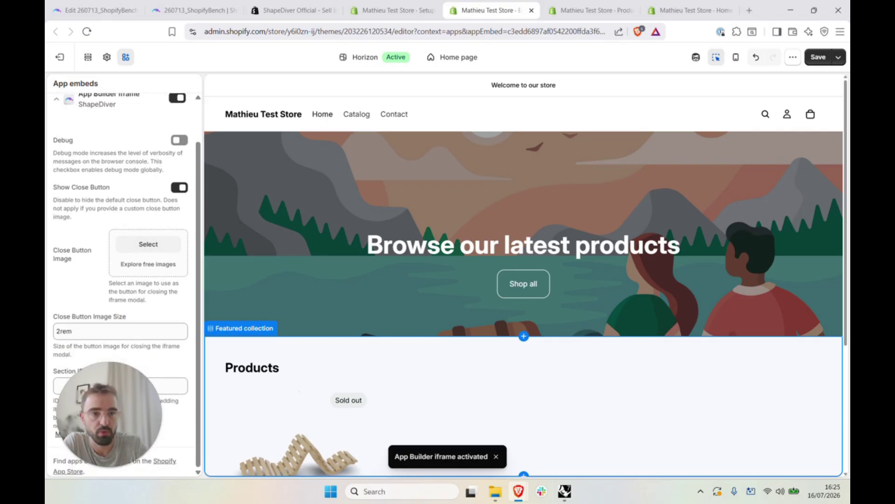
{"action": "left_click_drag", "start_coordinate": [122, 446], "coordinate": [304, 355]}
{"action": "scroll", "coordinate": [130, 280], "scroll_direction": "up", "scroll_amount": 1}
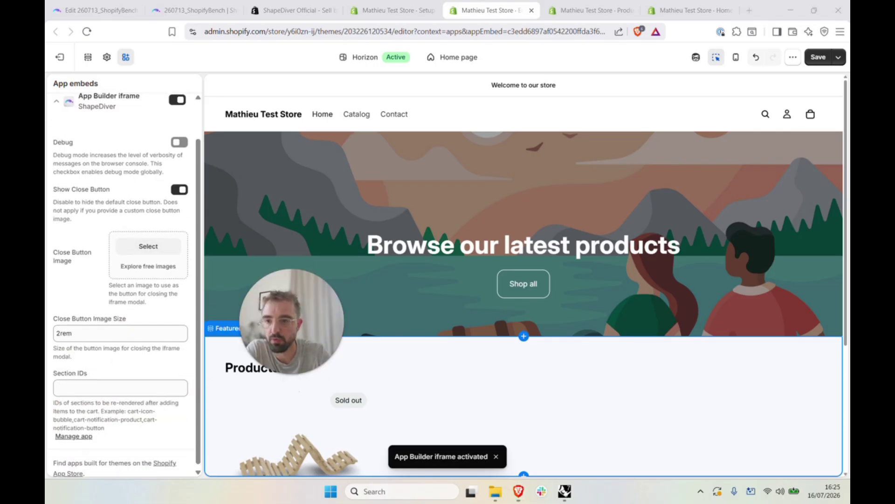
{"action": "scroll", "coordinate": [625, 281], "scroll_direction": "down", "scroll_amount": 4}
{"action": "scroll", "coordinate": [589, 414], "scroll_direction": "up", "scroll_amount": 4}
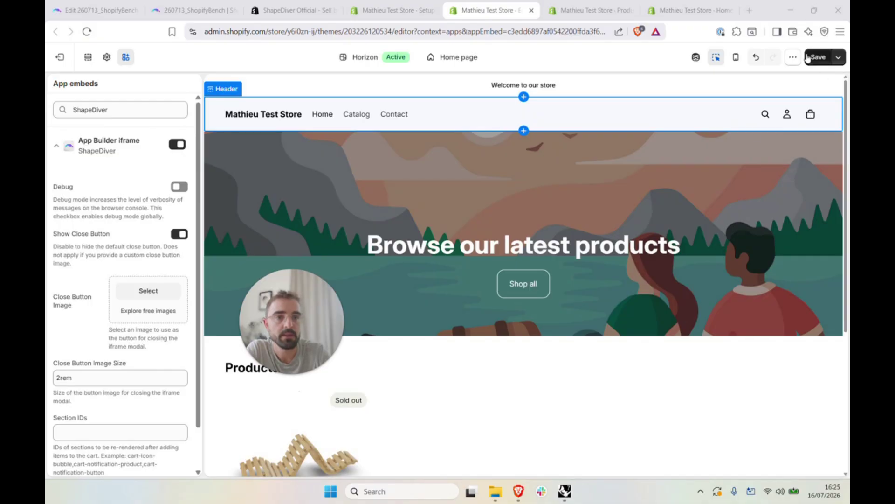
{"action": "left_click", "coordinate": [824, 58]}
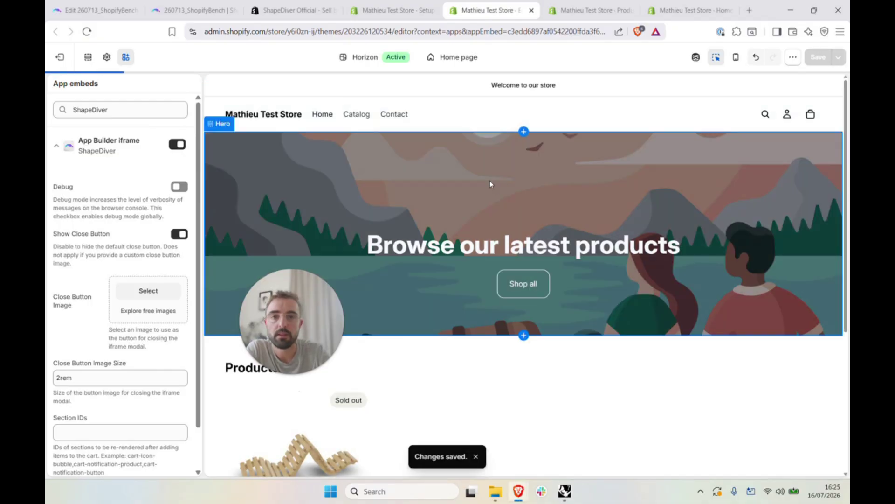
Leave the theme editor and open the ShapeDiver app's home page in the store admin
{"action": "left_click", "coordinate": [408, 10]}
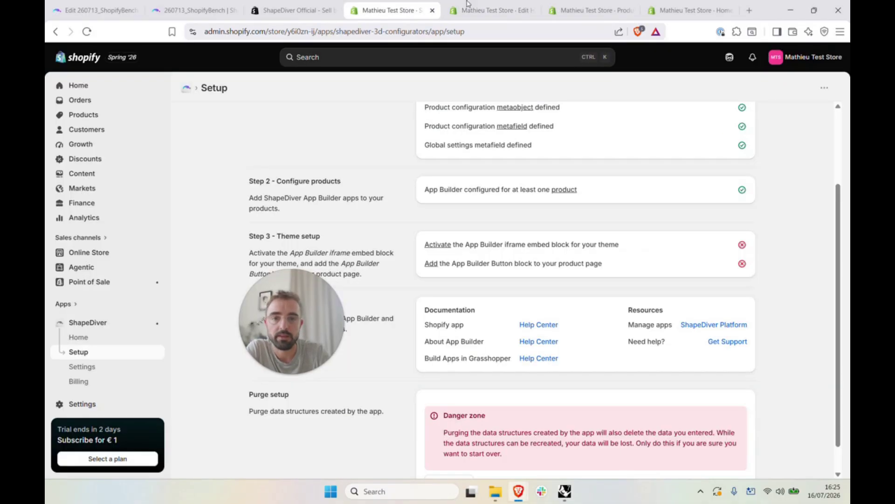
{"action": "left_click", "coordinate": [518, 11]}
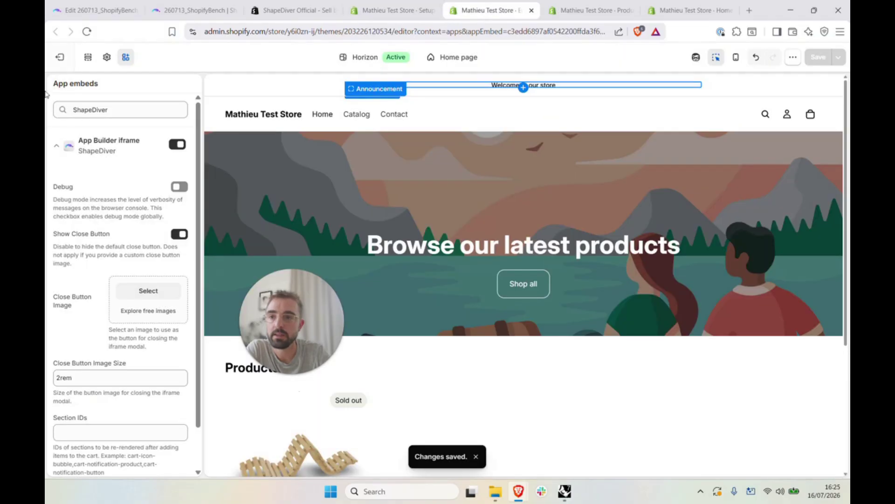
{"action": "left_click", "coordinate": [57, 56]}
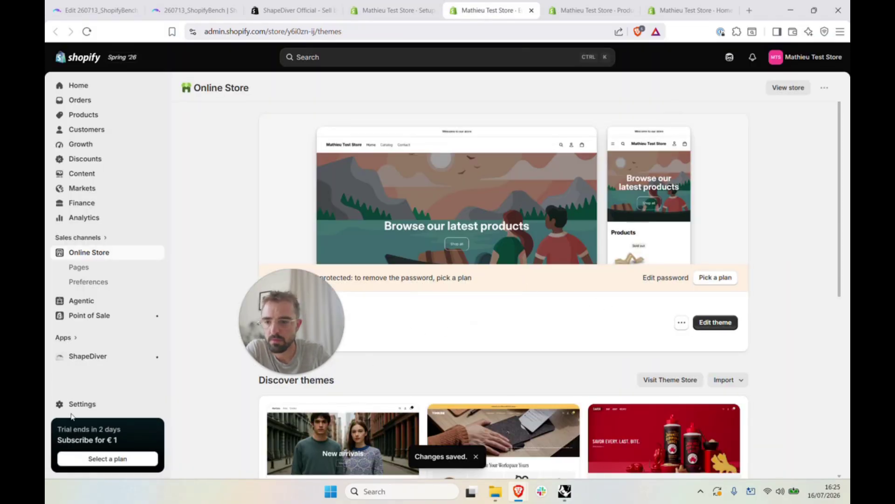
{"action": "left_click", "coordinate": [87, 356]}
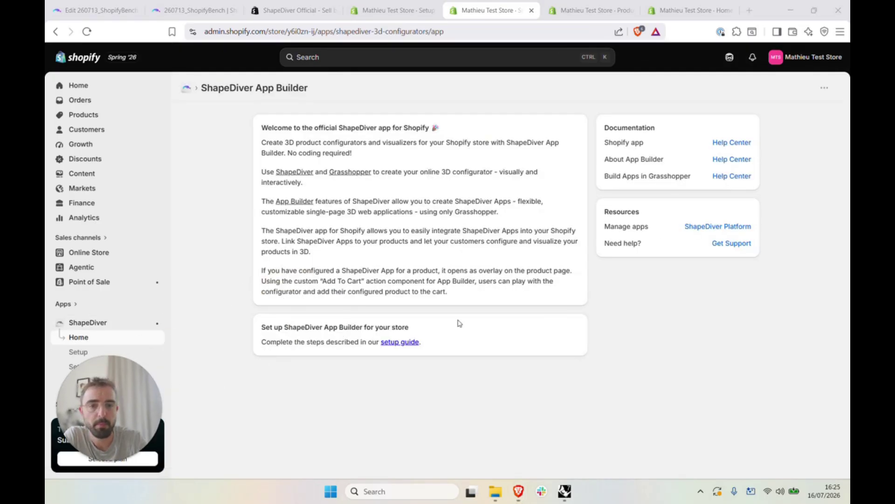
Add the App Builder Button block to the default product template, place it below the buy buttons in Details, and save the theme
{"action": "left_click", "coordinate": [399, 341]}
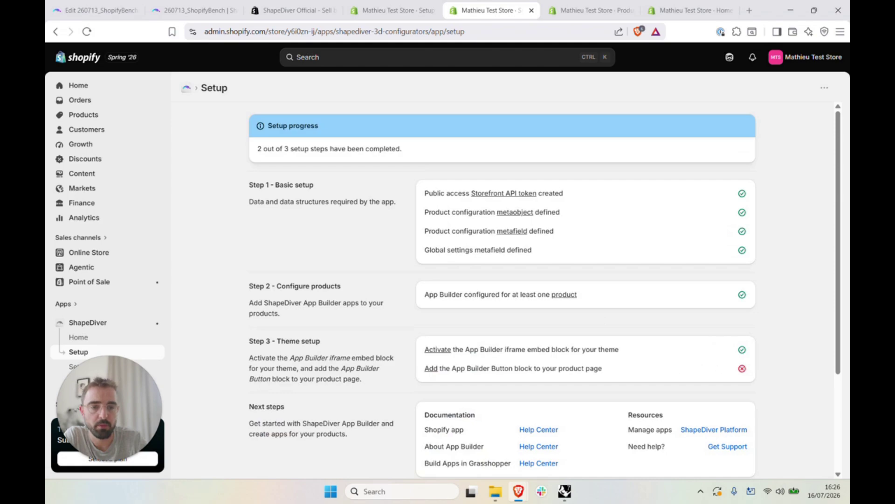
{"action": "left_click", "coordinate": [432, 369]}
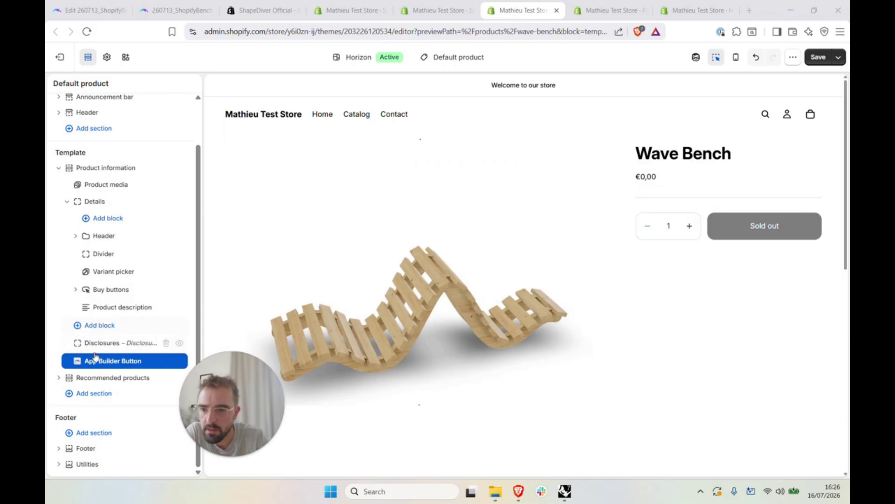
{"action": "left_click_drag", "start_coordinate": [96, 411], "coordinate": [119, 350]}
{"action": "left_click_drag", "start_coordinate": [664, 257], "coordinate": [664, 257]}
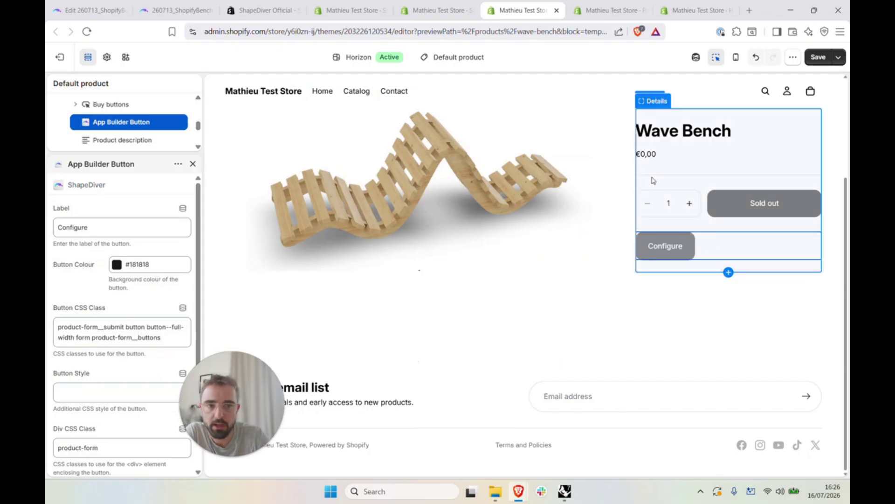
{"action": "left_click", "coordinate": [819, 56]}
{"action": "left_click_drag", "start_coordinate": [225, 404], "coordinate": [102, 409]}
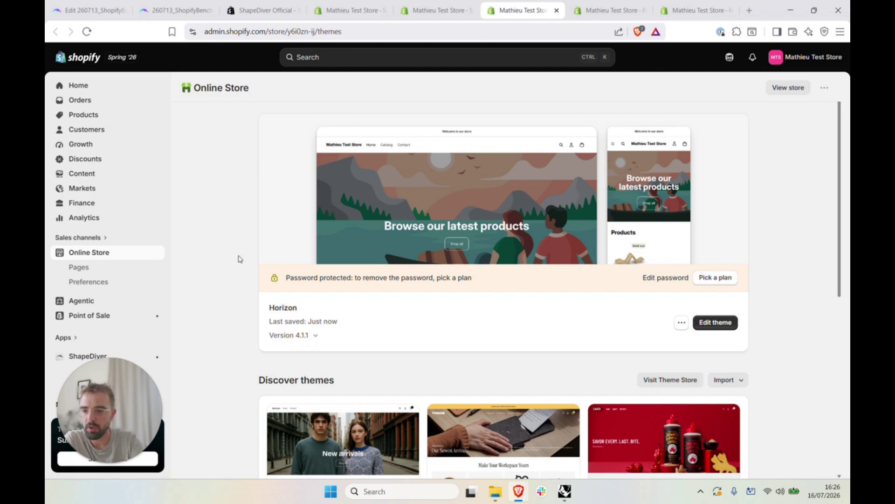
Open the Wave Bench product in the store admin and bring up its ShapeDiver App Builder configuration
{"action": "left_click", "coordinate": [74, 117]}
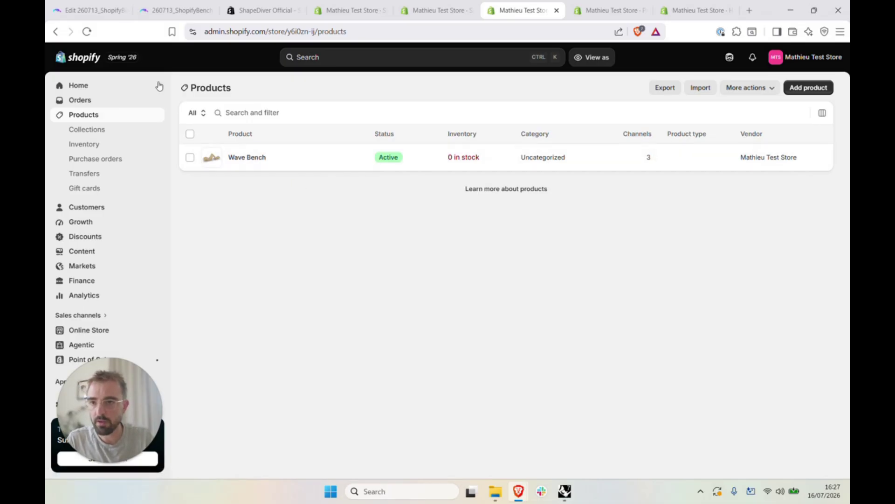
{"action": "left_click", "coordinate": [251, 161]}
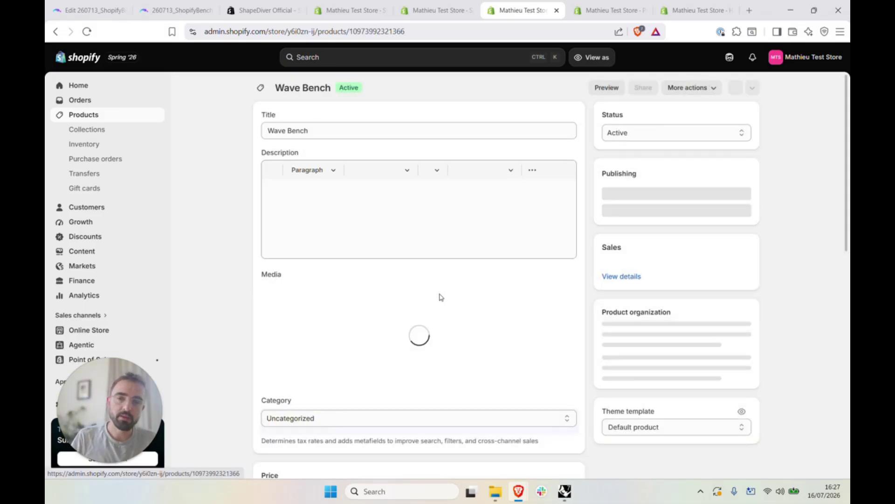
{"action": "scroll", "coordinate": [480, 300], "scroll_direction": "down", "scroll_amount": 7}
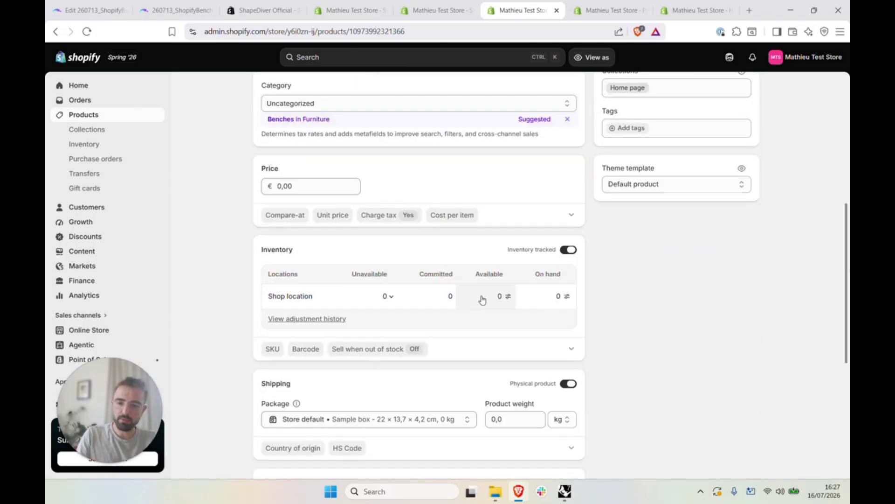
{"action": "scroll", "coordinate": [482, 299], "scroll_direction": "up", "scroll_amount": 7}
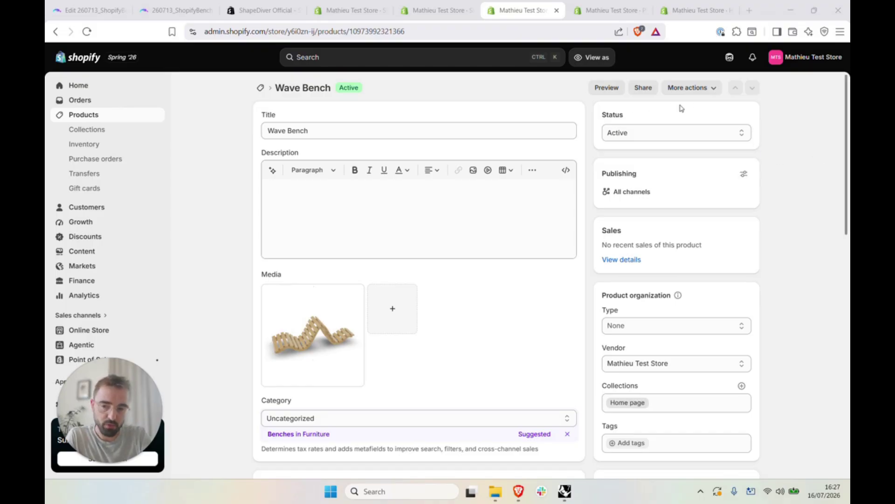
{"action": "left_click", "coordinate": [703, 93]}
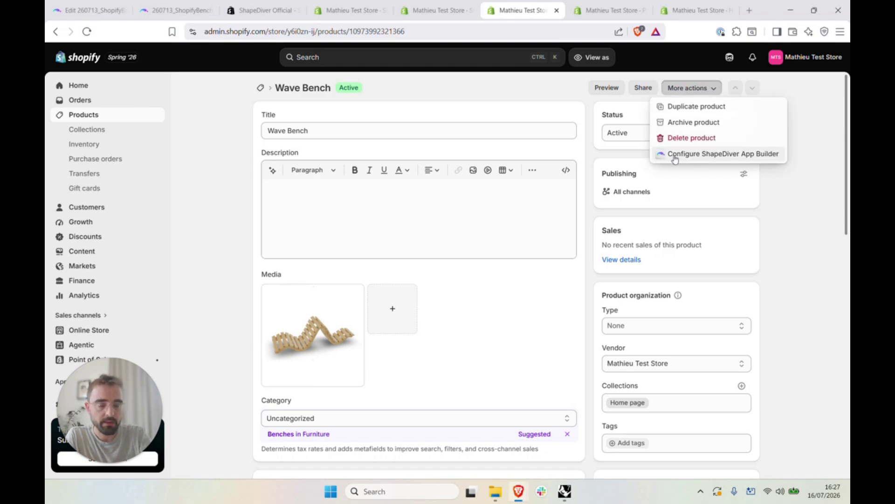
{"action": "left_click", "coordinate": [732, 156]}
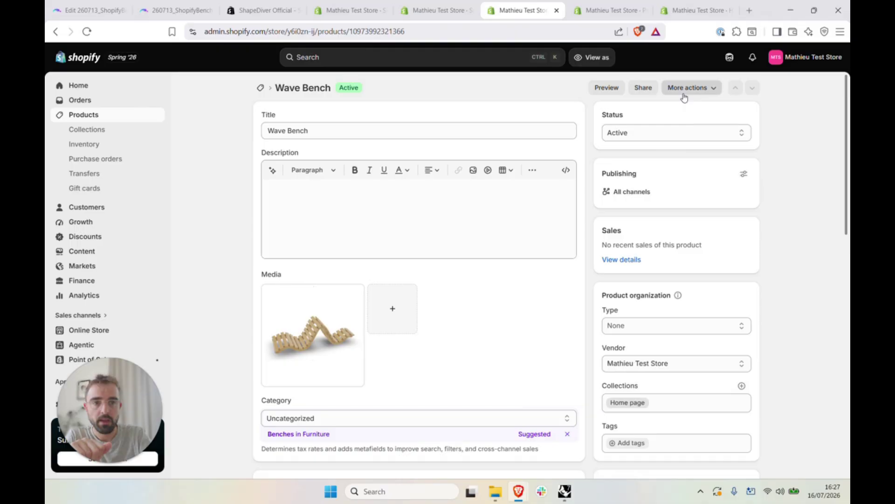
{"action": "left_click", "coordinate": [686, 89]}
{"action": "left_click", "coordinate": [680, 154]}
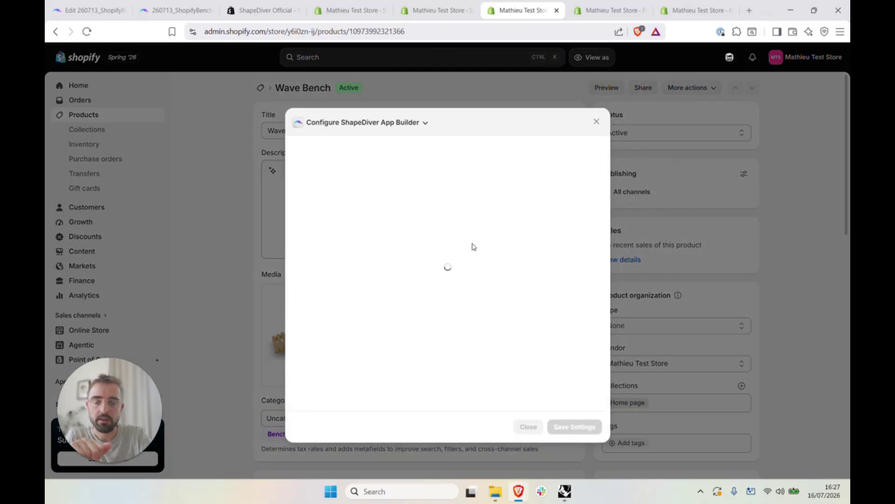
Copy the slug 260713-shopifybench from the ShapeDiver app's web address and enter it as the Wave Bench configurator's slug
{"action": "scroll", "coordinate": [485, 274], "scroll_direction": "down", "scroll_amount": 2}
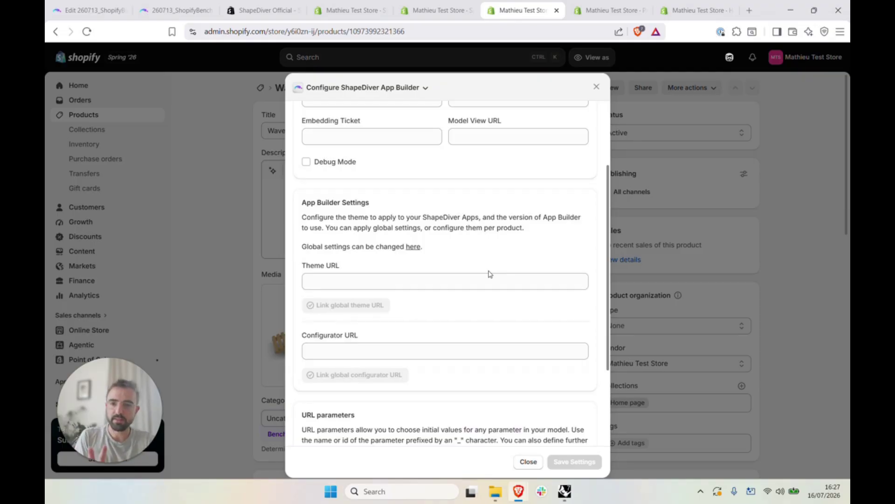
{"action": "left_click", "coordinate": [488, 281]}
{"action": "scroll", "coordinate": [426, 347], "scroll_direction": "down", "scroll_amount": 2}
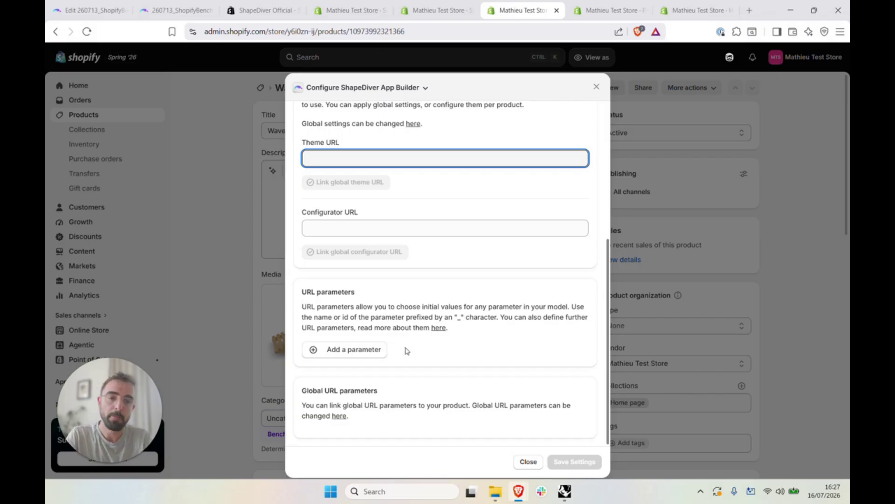
{"action": "scroll", "coordinate": [384, 304], "scroll_direction": "up", "scroll_amount": 5}
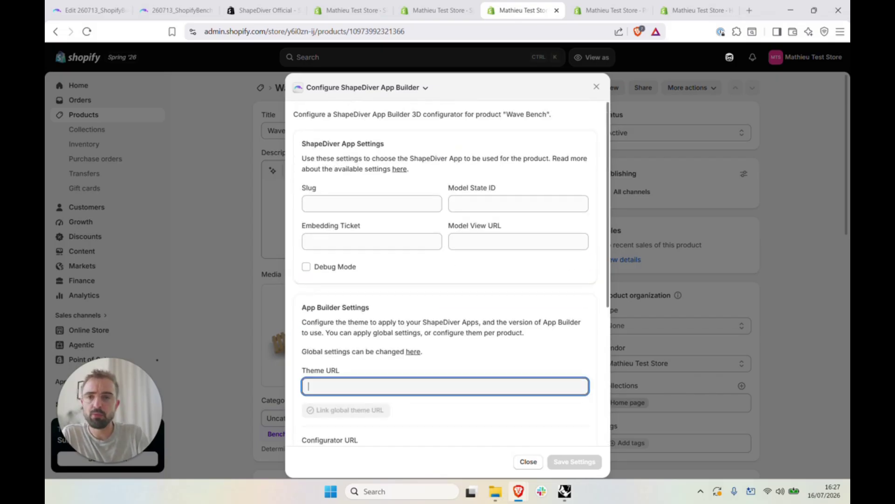
{"action": "left_click", "coordinate": [373, 204]}
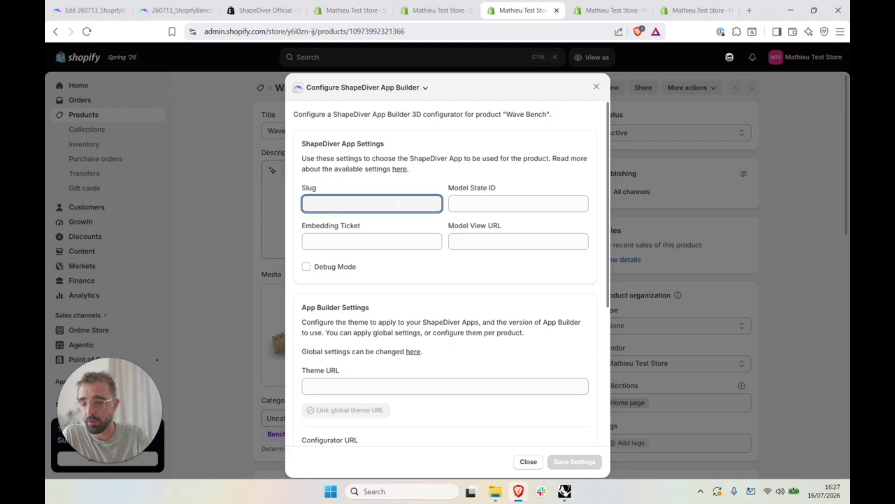
{"action": "left_click", "coordinate": [181, 10]}
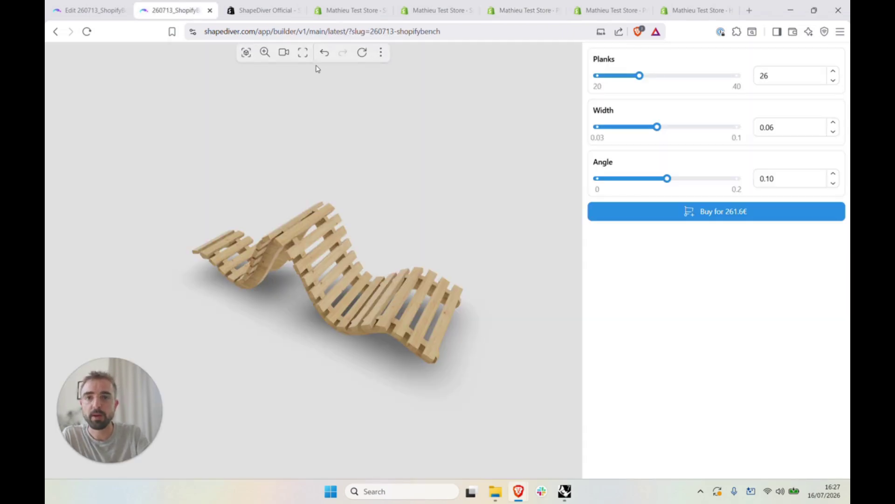
{"action": "left_click_drag", "start_coordinate": [411, 31], "coordinate": [482, 32]}
{"action": "key", "text": "ctrl+c"}
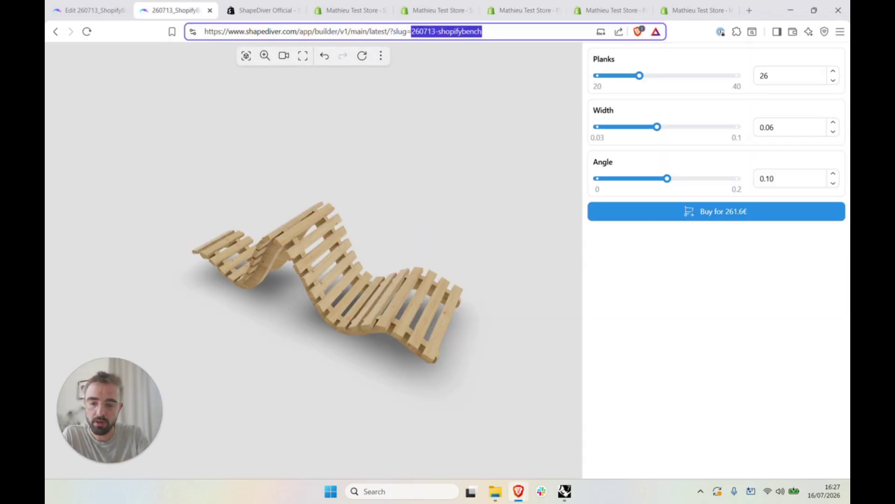
{"action": "left_click", "coordinate": [601, 10]}
{"action": "left_click", "coordinate": [525, 11]}
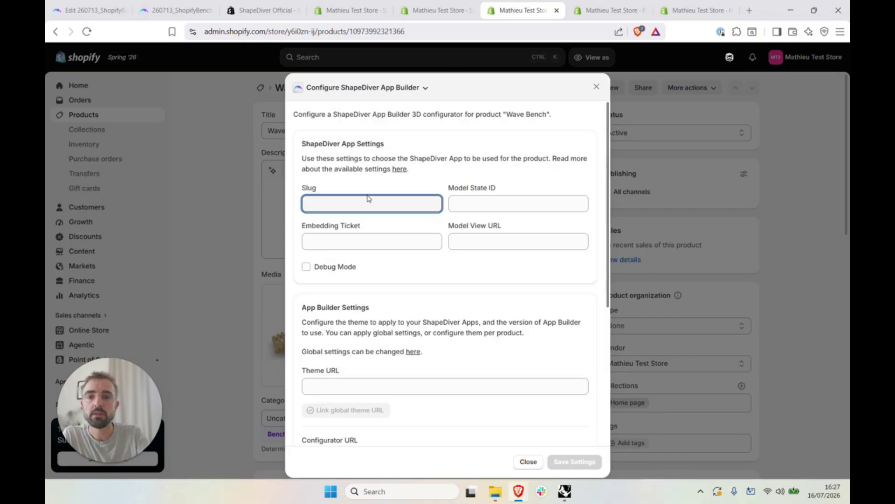
{"action": "key", "text": "ctrl+v"}
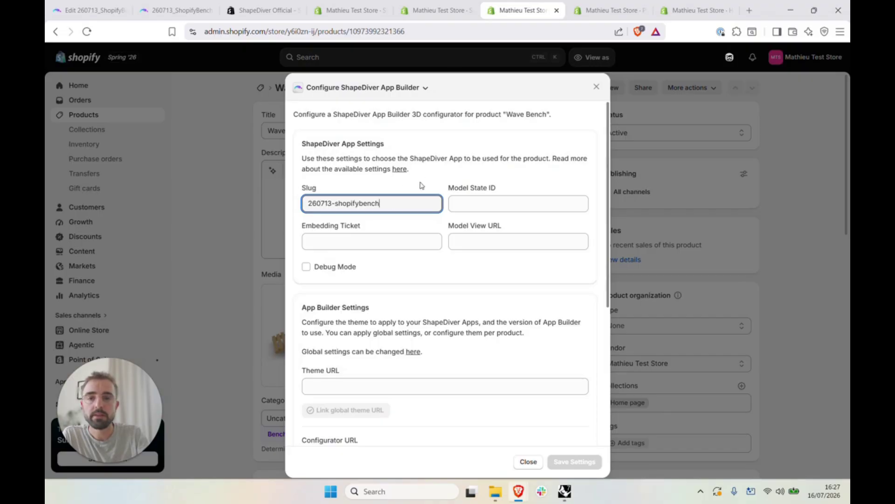
Save the App Builder settings, enable the configurator for the Wave Bench product and close the configuration
{"action": "left_click", "coordinate": [420, 233]}
{"action": "scroll", "coordinate": [429, 226], "scroll_direction": "down", "scroll_amount": 6}
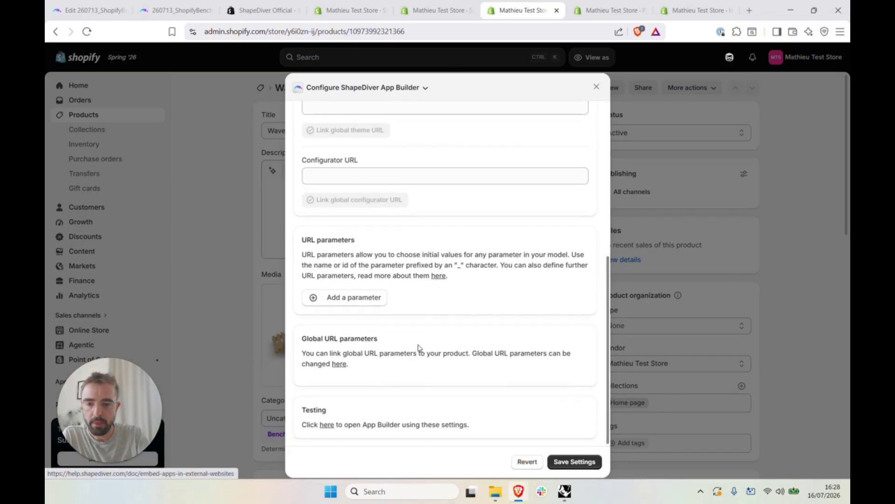
{"action": "left_click", "coordinate": [573, 465]}
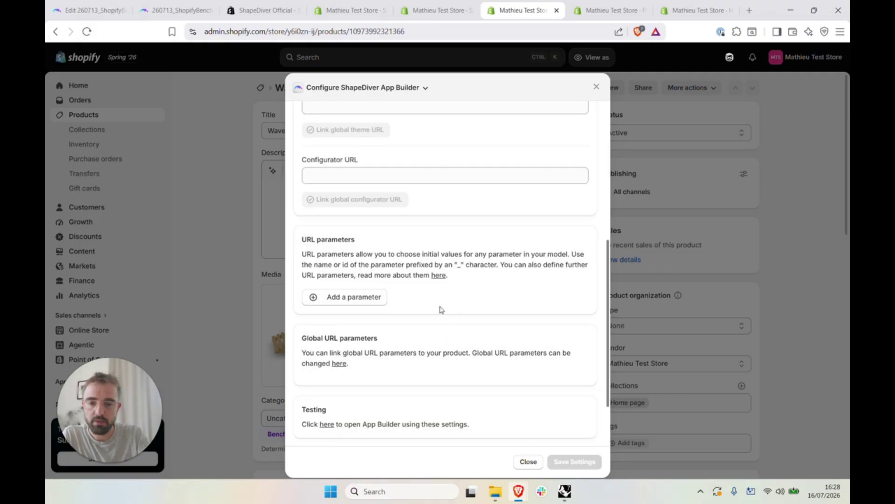
{"action": "scroll", "coordinate": [441, 309], "scroll_direction": "down", "scroll_amount": 2}
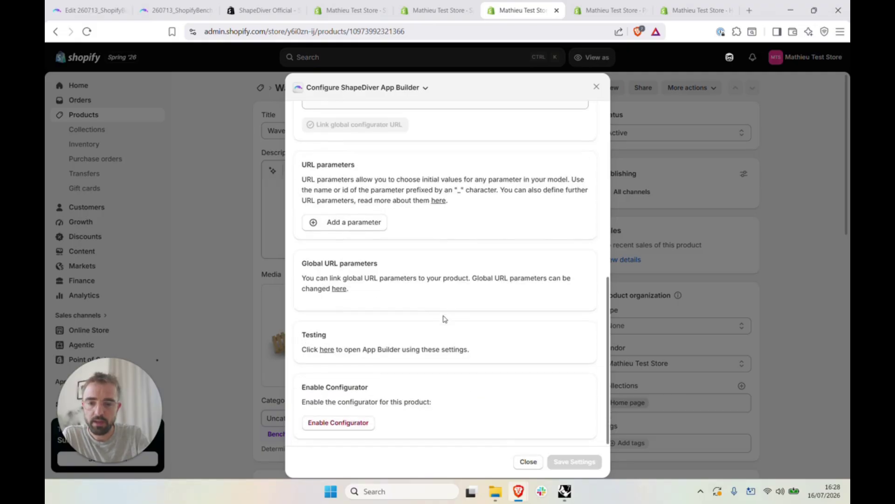
{"action": "left_click", "coordinate": [337, 426]}
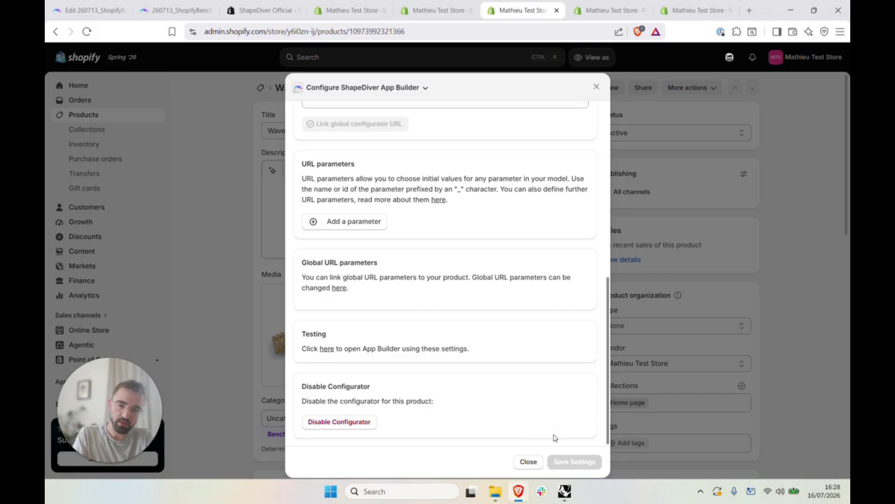
{"action": "scroll", "coordinate": [588, 234], "scroll_direction": "up", "scroll_amount": 6}
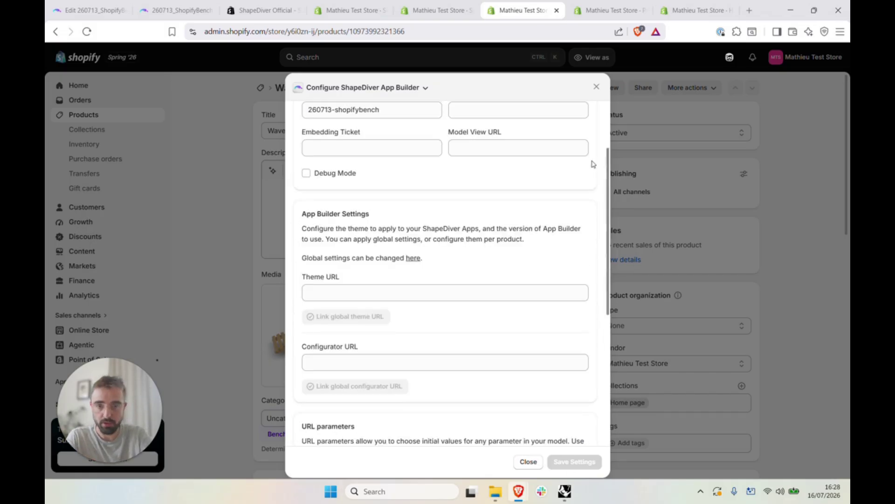
{"action": "left_click", "coordinate": [597, 87]}
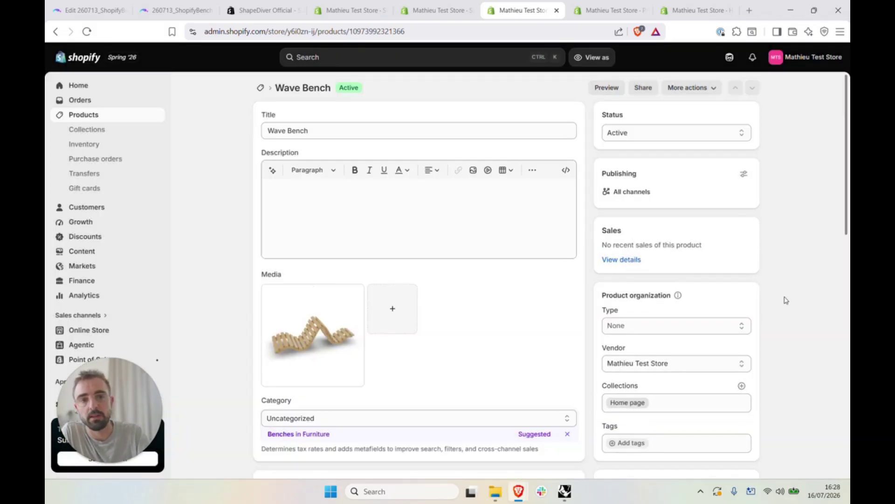
View the online store, hide the preview bar and open the Wave Bench product page
{"action": "left_click_drag", "start_coordinate": [113, 404], "coordinate": [790, 403]}
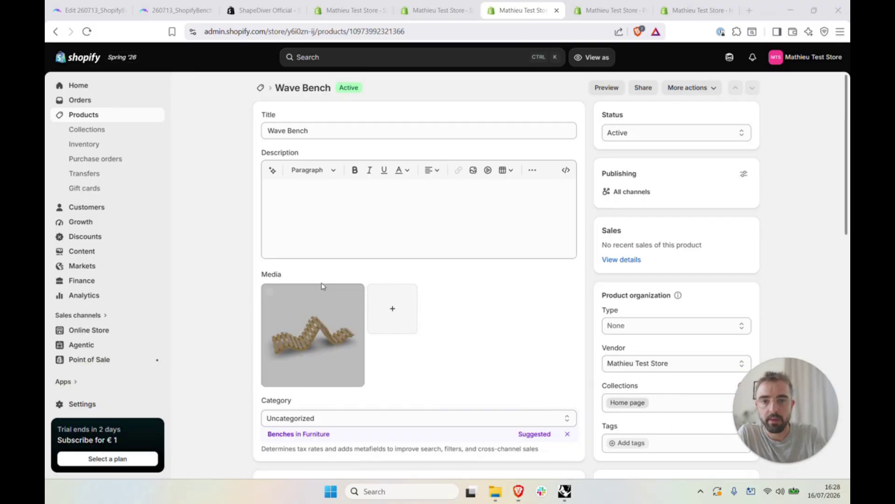
{"action": "scroll", "coordinate": [299, 289], "scroll_direction": "down", "scroll_amount": 4}
{"action": "scroll", "coordinate": [233, 280], "scroll_direction": "up", "scroll_amount": 4}
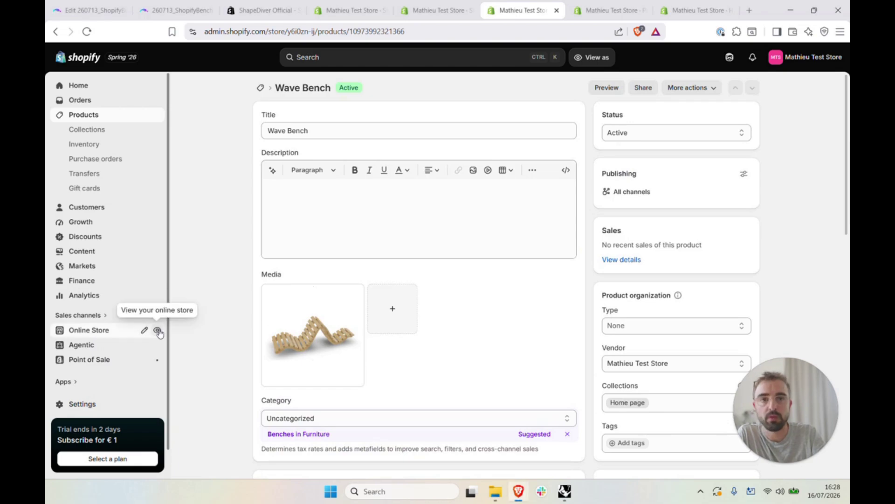
{"action": "left_click", "coordinate": [158, 330]}
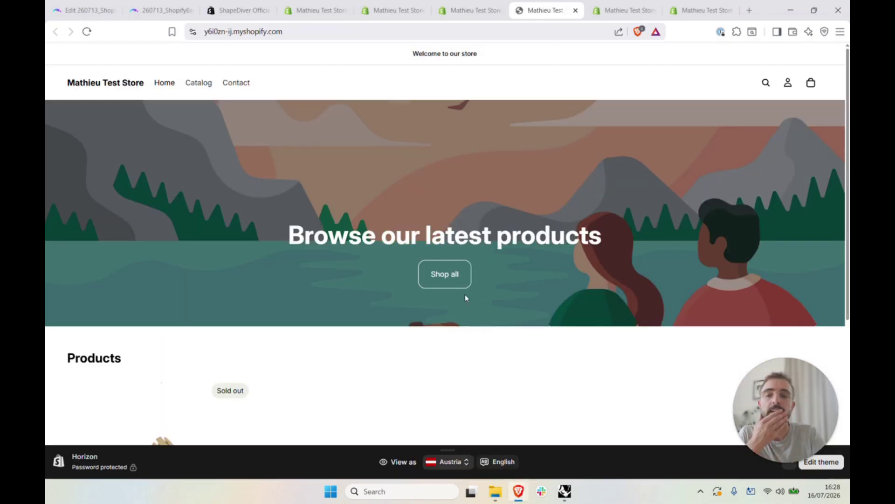
{"action": "scroll", "coordinate": [465, 298], "scroll_direction": "down", "scroll_amount": 2}
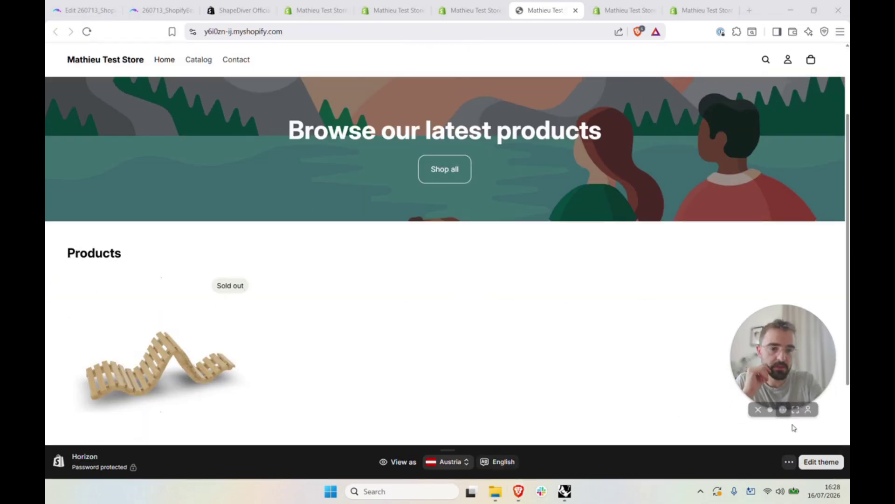
{"action": "left_click", "coordinate": [789, 462]}
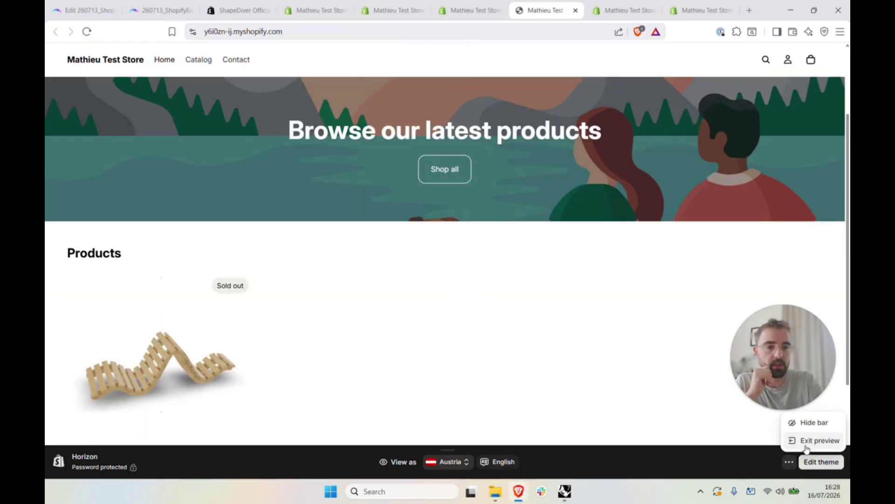
{"action": "left_click", "coordinate": [814, 422]}
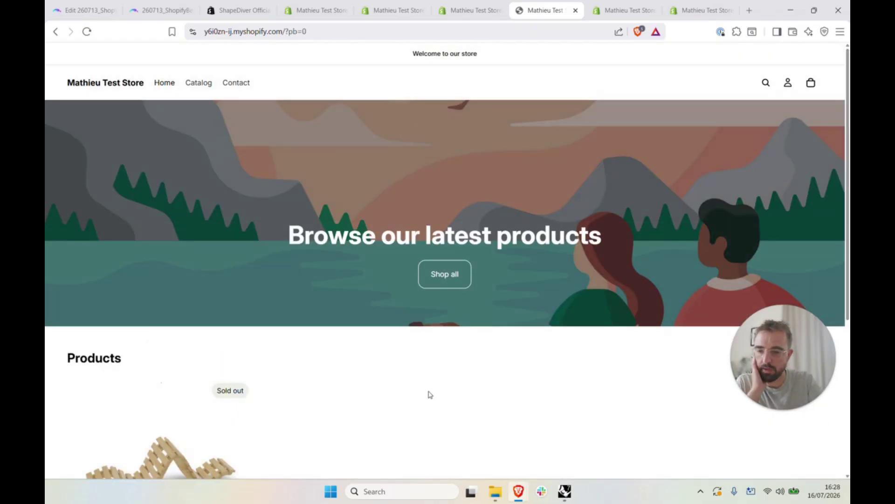
{"action": "scroll", "coordinate": [405, 214], "scroll_direction": "down", "scroll_amount": 3}
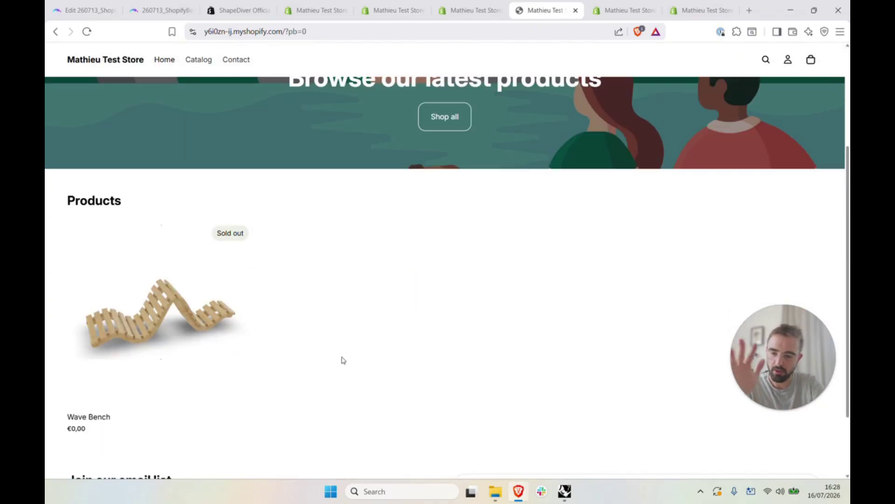
{"action": "scroll", "coordinate": [387, 331], "scroll_direction": "down", "scroll_amount": 1}
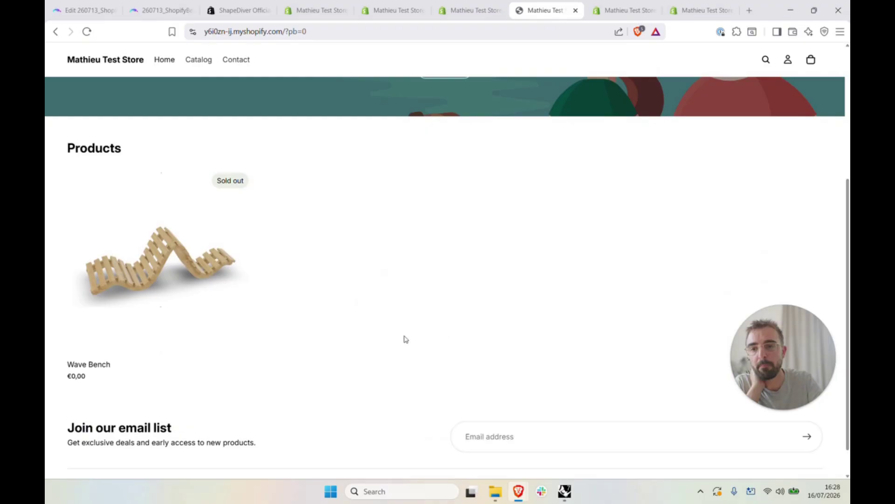
{"action": "left_click", "coordinate": [162, 282]}
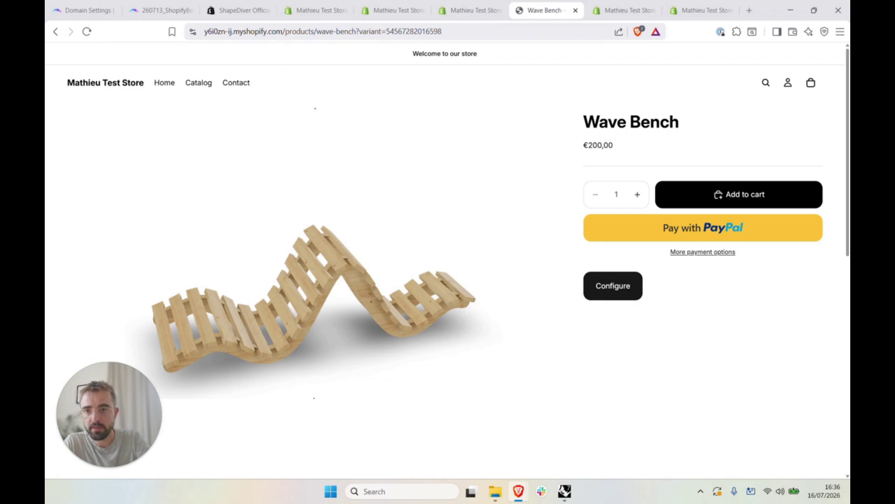
Copy the store's domain, y6i0zn-ij.myshopify.com, from the Wave Bench page's web address
{"action": "mouse_move", "coordinate": [284, 31]}
{"action": "left_mouse_down"}
{"action": "mouse_move", "coordinate": [205, 32]}
{"action": "mouse_move", "coordinate": [300, 32]}
{"action": "left_mouse_up"}
{"action": "left_click", "coordinate": [233, 38]}
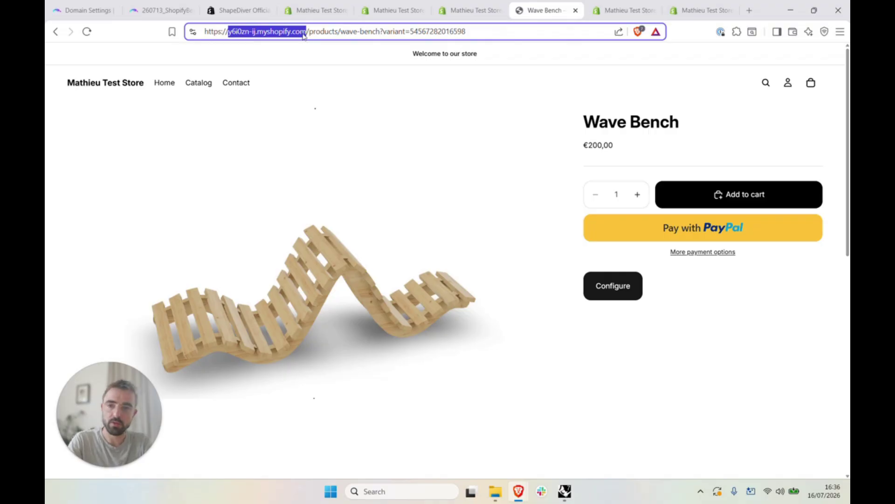
{"action": "left_click", "coordinate": [285, 32]}
{"action": "left_click_drag", "start_coordinate": [307, 31], "coordinate": [232, 31]}
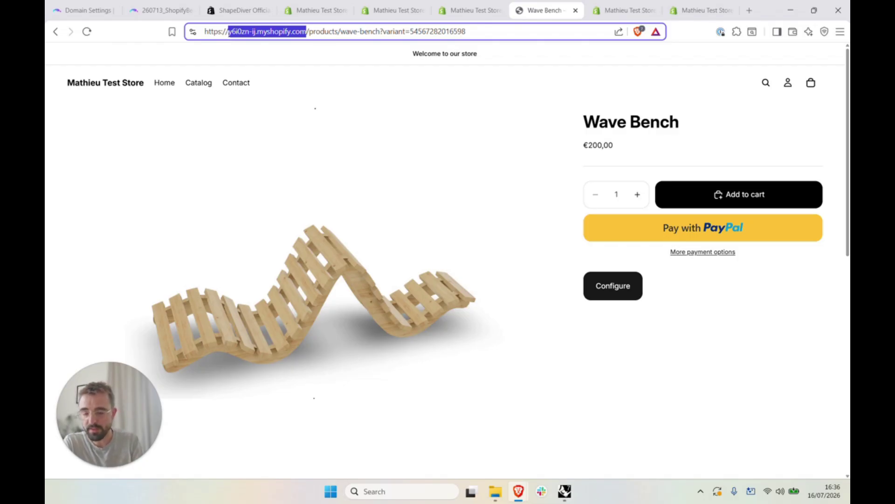
{"action": "left_click", "coordinate": [256, 32]}
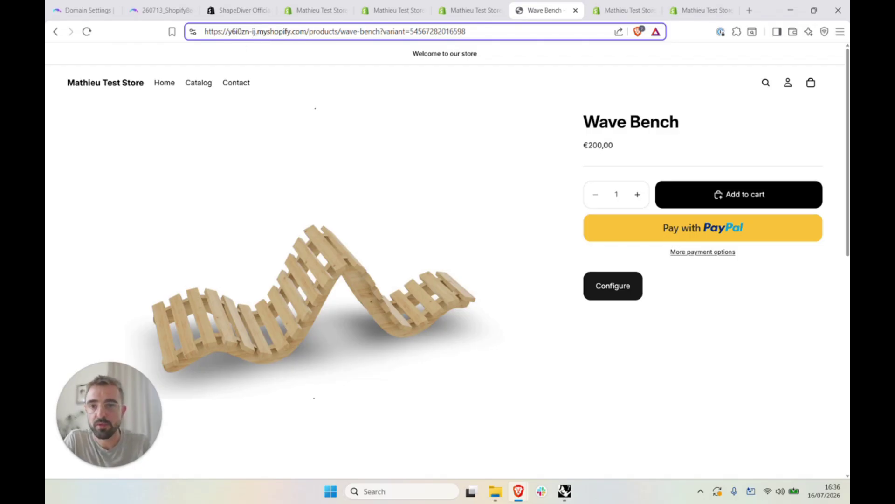
{"action": "left_click_drag", "start_coordinate": [303, 31], "coordinate": [229, 31]}
{"action": "key", "text": "ctrl+c"}
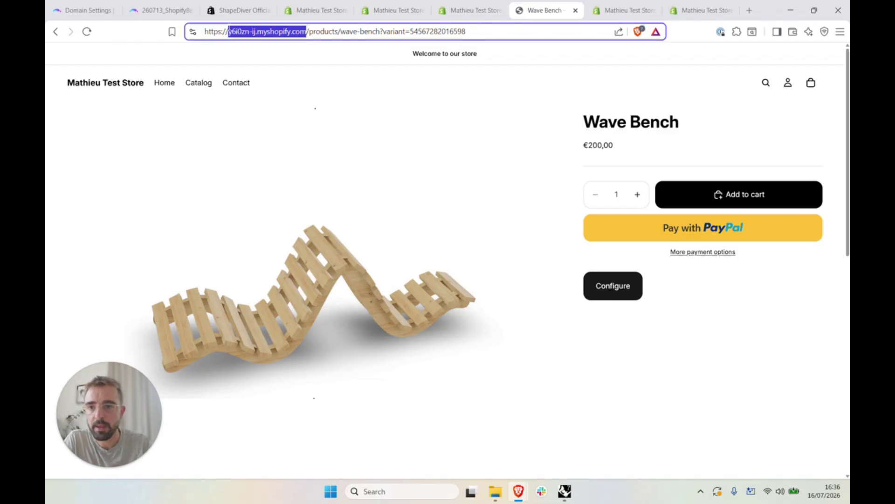
Add the domain y6i0zn-ij.myshopify.com to ShapeDiver's embedding domain whitelist and save the settings
{"action": "left_click", "coordinate": [84, 6]}
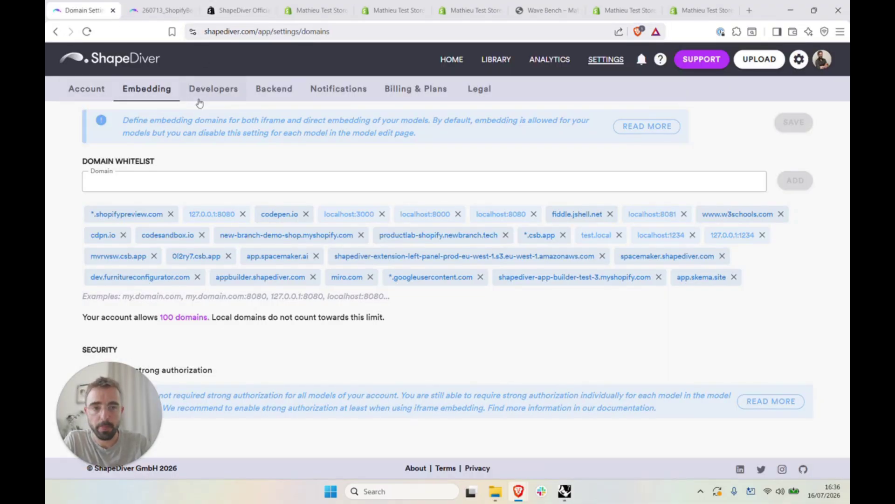
{"action": "left_click", "coordinate": [156, 184]}
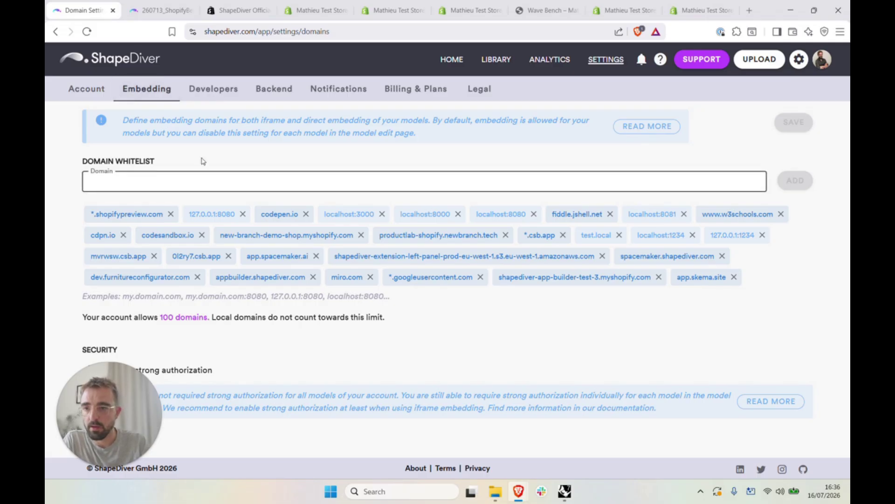
{"action": "key", "text": "ctrl+v"}
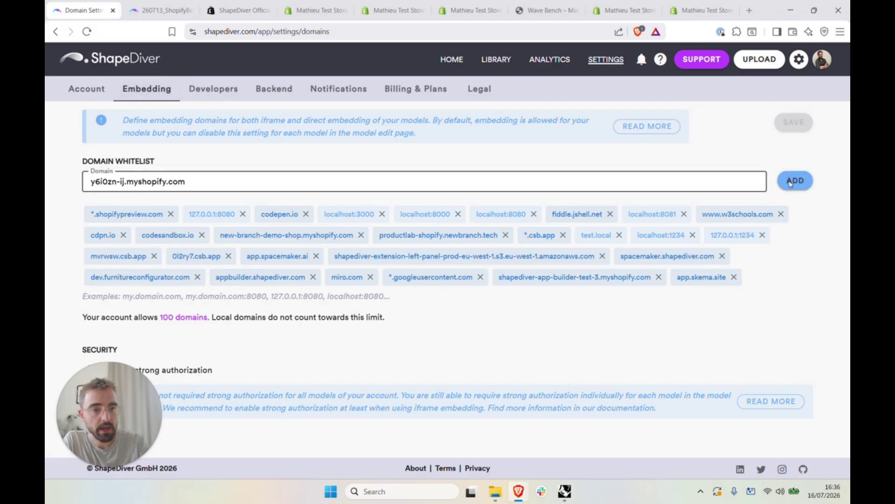
{"action": "left_click", "coordinate": [792, 181]}
{"action": "left_click", "coordinate": [793, 122]}
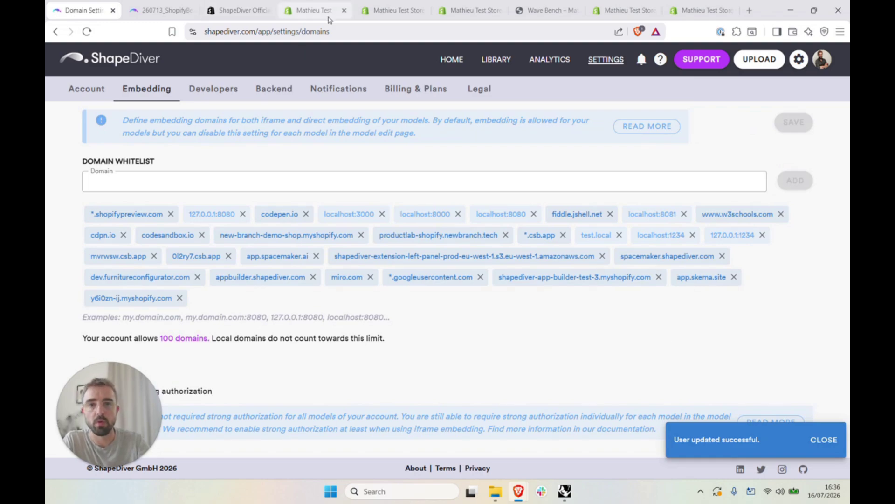
Reload the Wave Bench storefront page, launch its configurator and orbit the bench model
{"action": "left_click", "coordinate": [546, 9]}
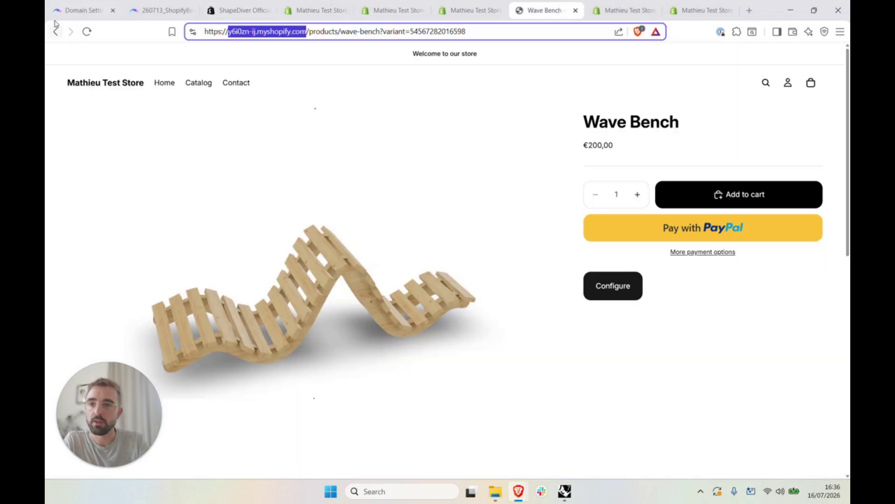
{"action": "left_click", "coordinate": [87, 31]}
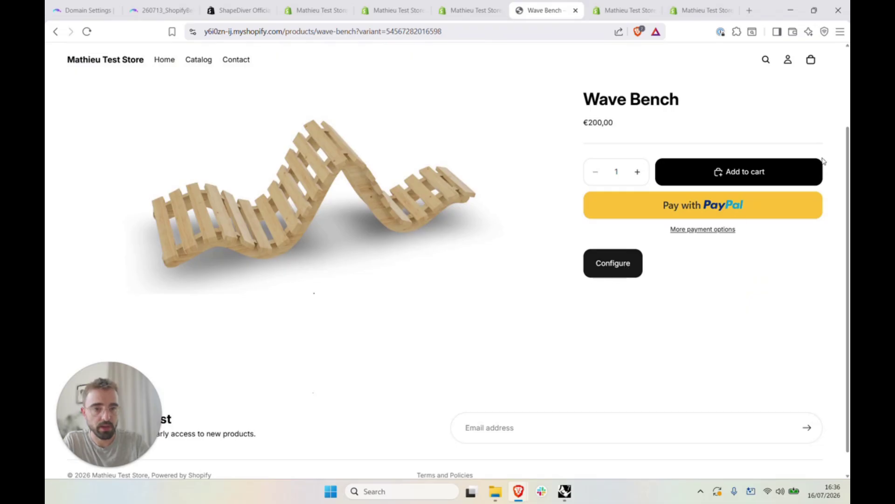
{"action": "left_click", "coordinate": [620, 264]}
{"action": "left_click_drag", "start_coordinate": [454, 344], "coordinate": [200, 339]}
Configure the bench with 29 planks and an angle of 0.05, and inspect it from another side
{"action": "left_click_drag", "start_coordinate": [691, 93], "coordinate": [649, 93]}
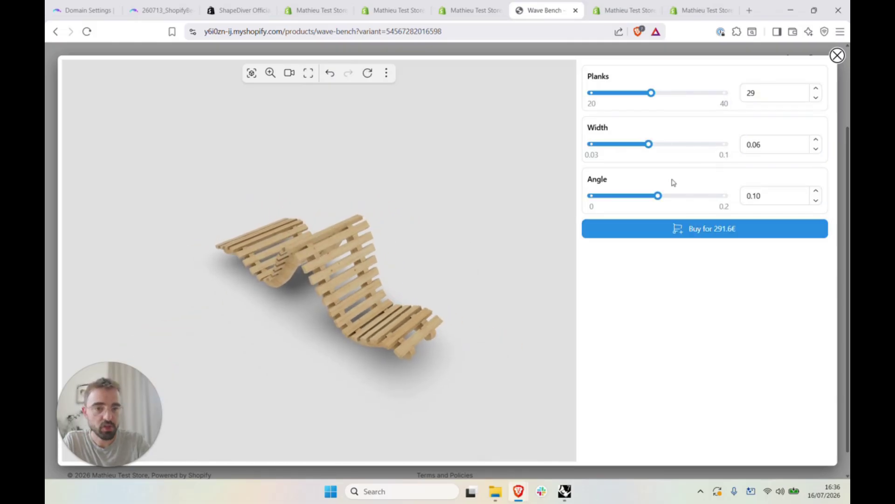
{"action": "left_click_drag", "start_coordinate": [658, 195], "coordinate": [628, 196]}
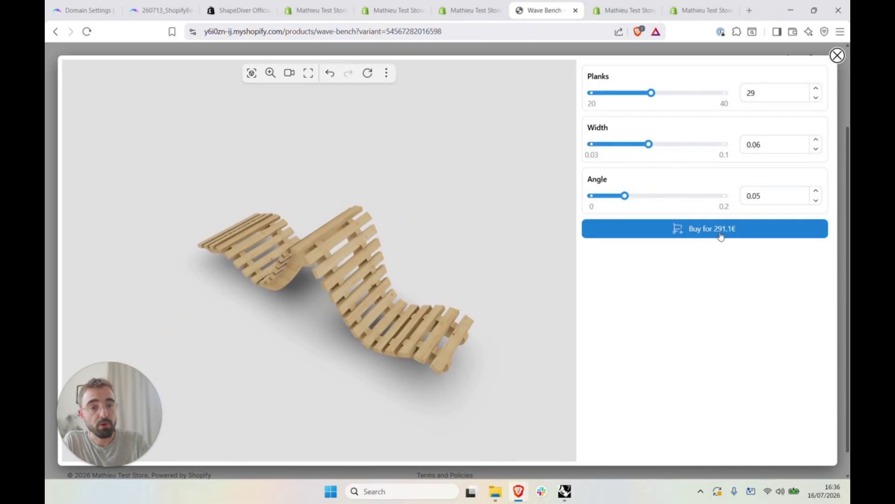
{"action": "left_click_drag", "start_coordinate": [326, 299], "coordinate": [434, 299]}
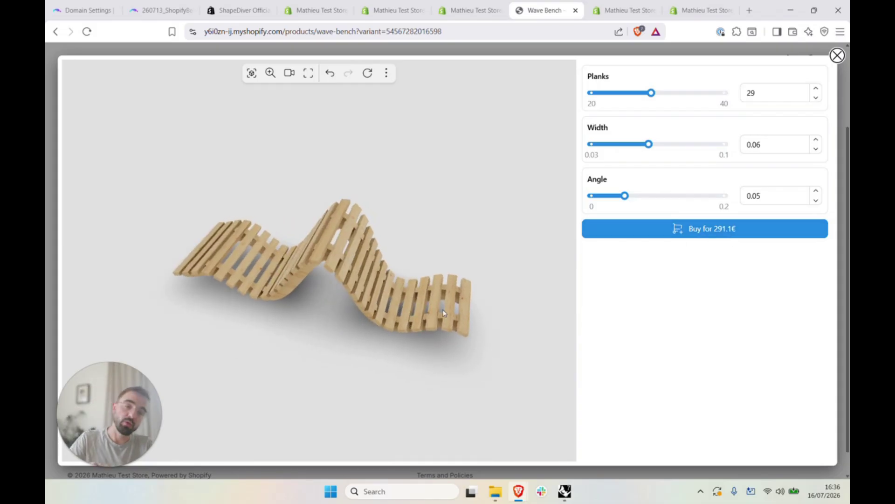
Add the configured bench to the cart, close the configurator and view the cart's contents
{"action": "left_click", "coordinate": [721, 241]}
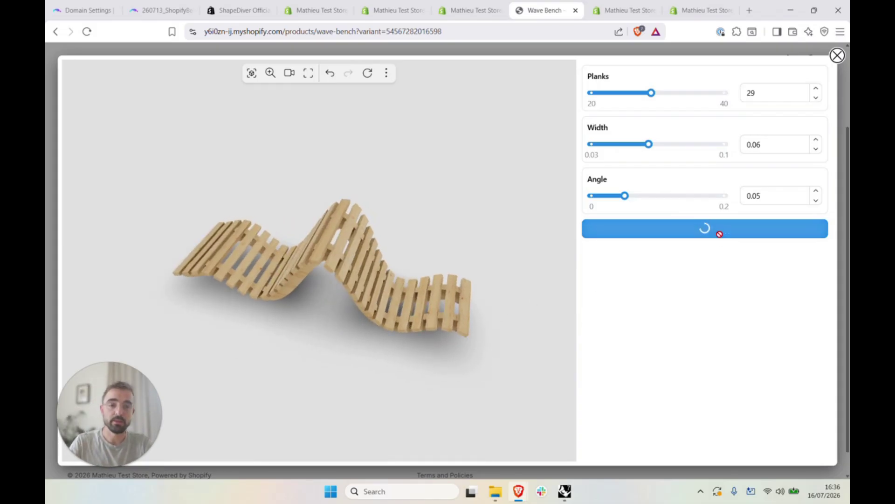
{"action": "left_click", "coordinate": [837, 55]}
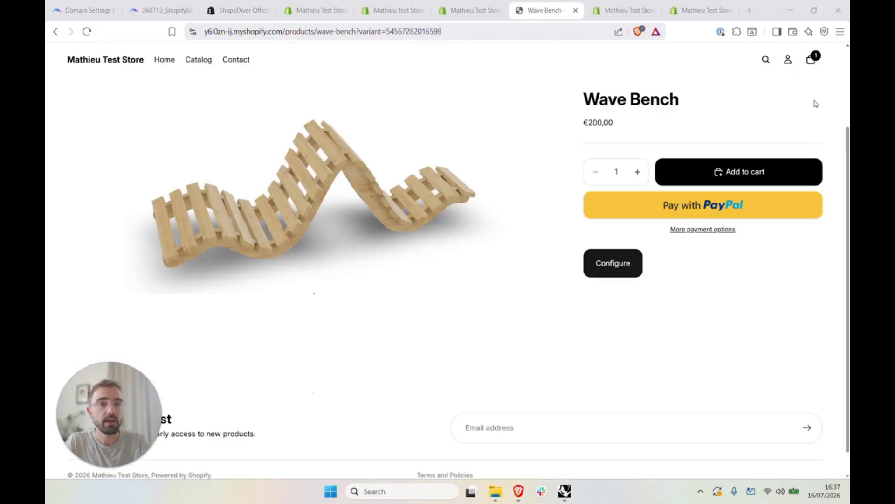
{"action": "left_click", "coordinate": [811, 60]}
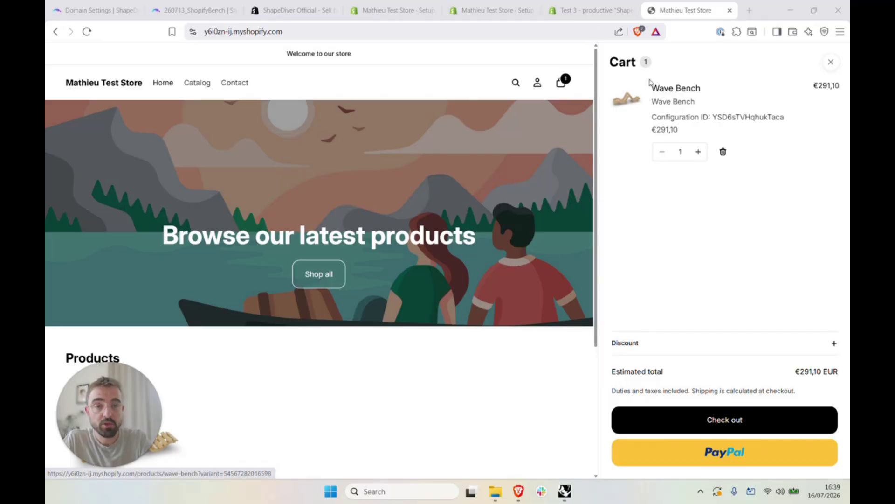
Open the most recent Wave Bench order in the Test 3 store's admin and copy its configuration ID
{"action": "left_click", "coordinate": [594, 13]}
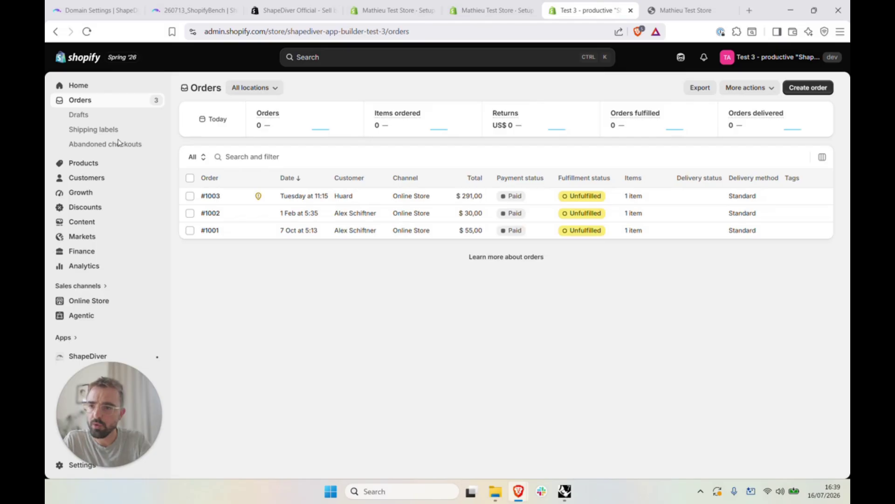
{"action": "left_click", "coordinate": [315, 199]}
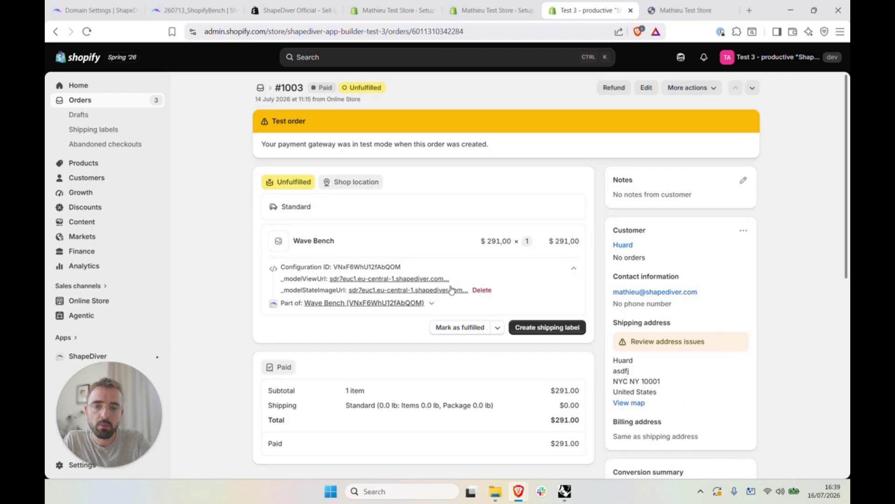
{"action": "scroll", "coordinate": [451, 290], "scroll_direction": "down", "scroll_amount": 1}
{"action": "scroll", "coordinate": [450, 289], "scroll_direction": "down", "scroll_amount": 3}
{"action": "scroll", "coordinate": [448, 288], "scroll_direction": "up", "scroll_amount": 4}
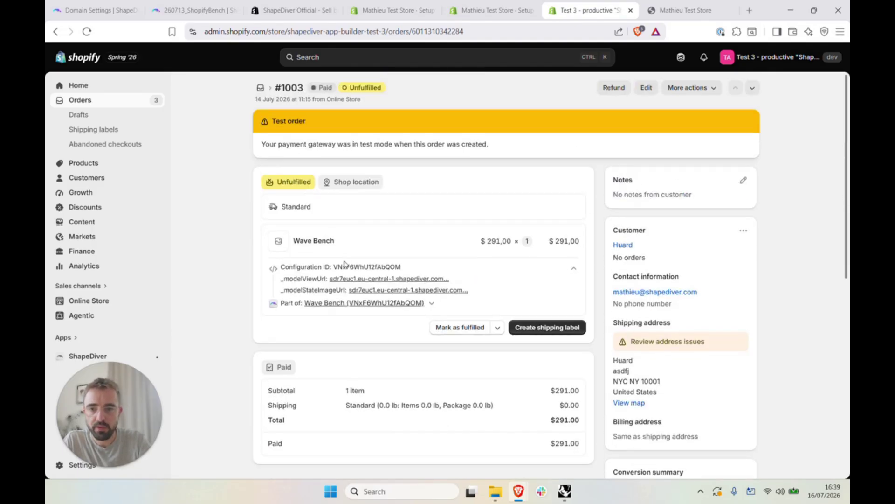
{"action": "left_click_drag", "start_coordinate": [334, 267], "coordinate": [400, 270]}
{"action": "key", "text": "ctrl+c"}
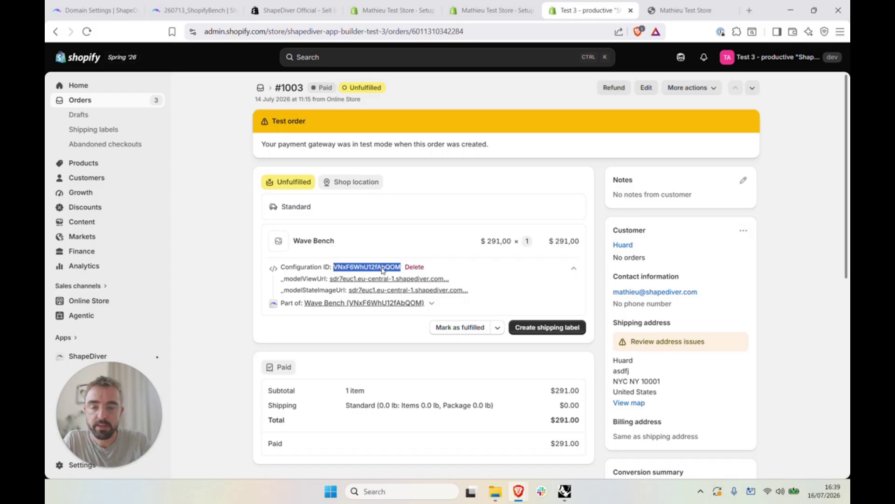
Import the order's model state into the 260713_ShopifyBench App Builder app using the copied configuration ID
{"action": "left_click", "coordinate": [205, 11]}
{"action": "scroll", "coordinate": [456, 254], "scroll_direction": "down", "scroll_amount": 5}
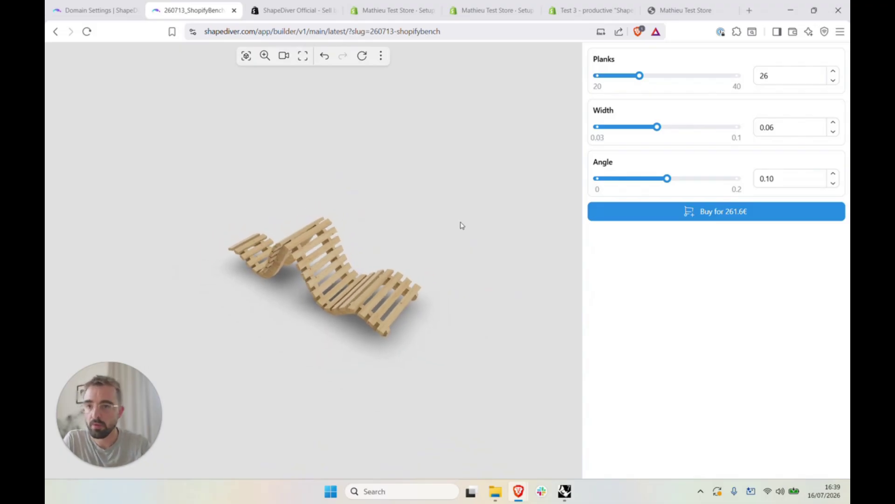
{"action": "left_click", "coordinate": [381, 55]}
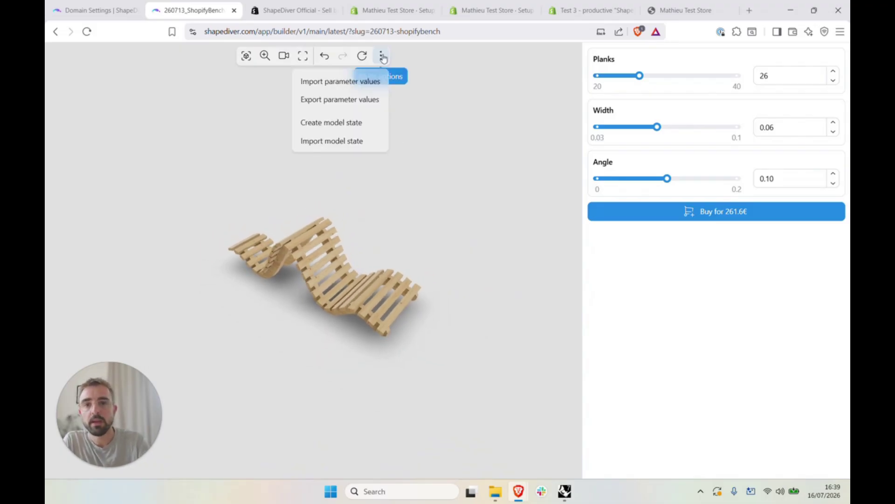
{"action": "left_click", "coordinate": [331, 144]}
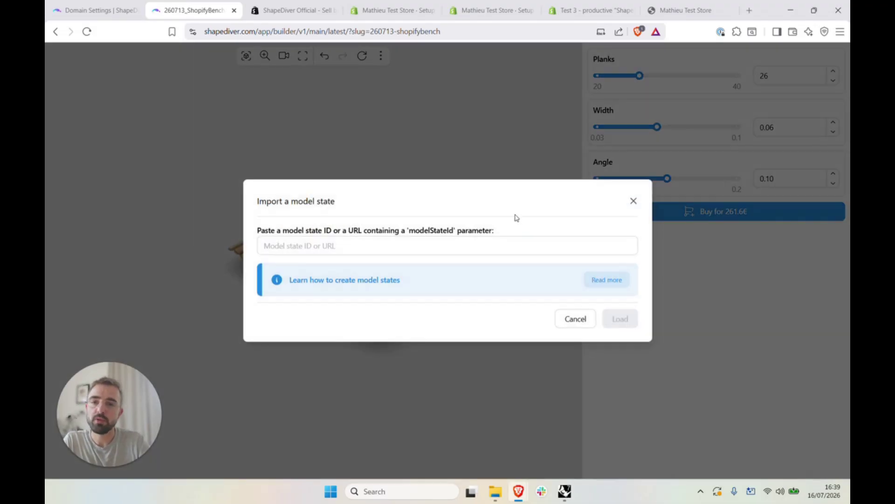
{"action": "left_click", "coordinate": [621, 245]}
{"action": "key", "text": "ctrl+v"}
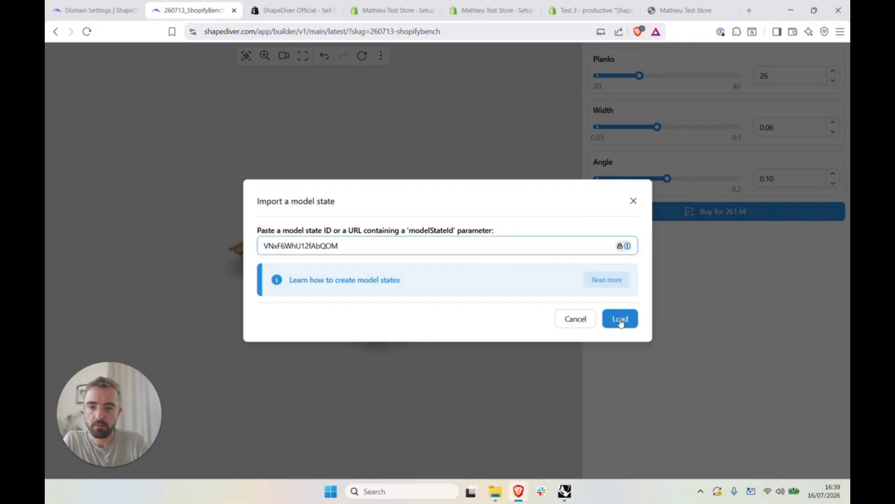
{"action": "left_click", "coordinate": [620, 318]}
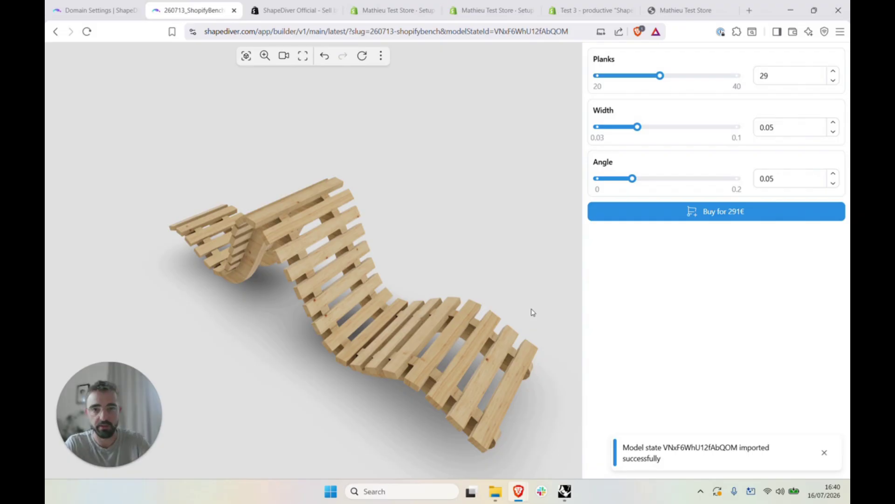
Append &_Backoffice=true to the App Builder web address after the model state ID and load the page
{"action": "left_click", "coordinate": [488, 32]}
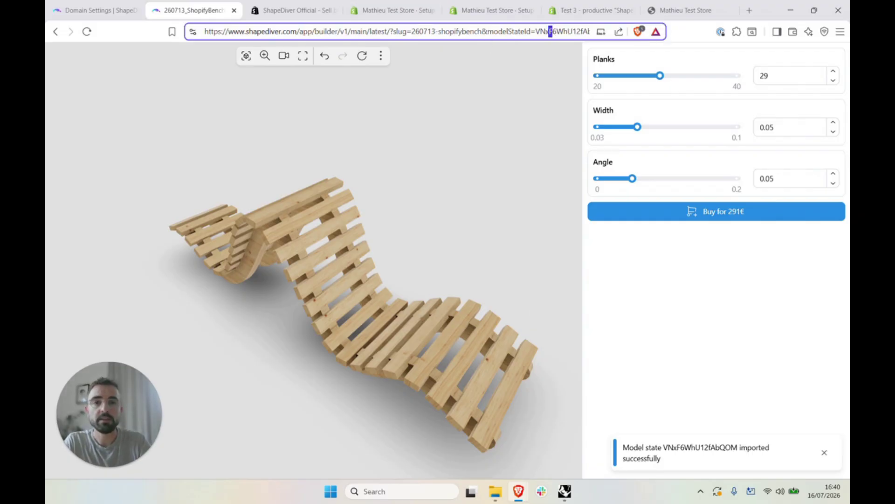
{"action": "left_click_drag", "start_coordinate": [552, 31], "coordinate": [595, 32]}
{"action": "left_click", "coordinate": [578, 31]}
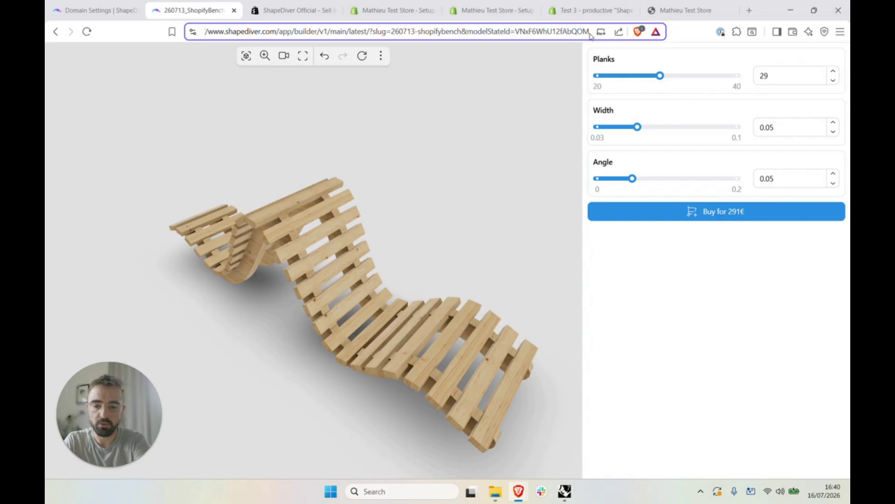
{"action": "type", "text": "&_"}
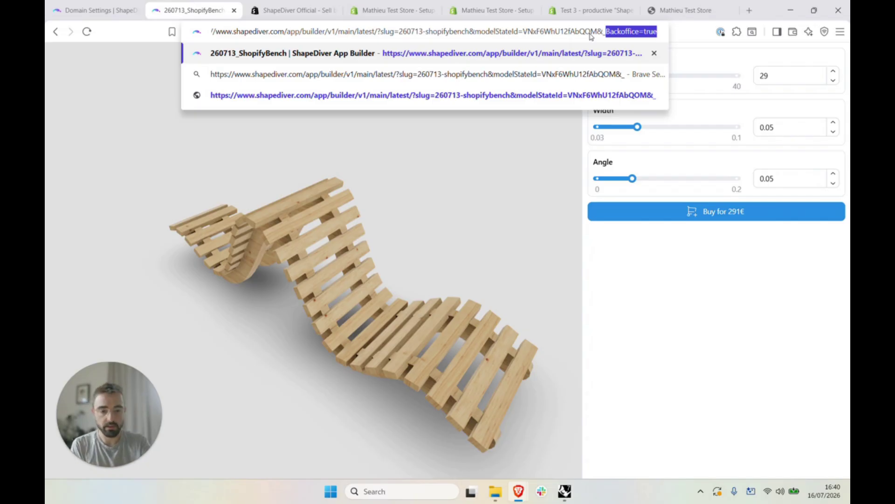
{"action": "mouse_move", "coordinate": [603, 31]}
{"action": "left_mouse_down"}
{"action": "mouse_move", "coordinate": [664, 34]}
{"action": "mouse_move", "coordinate": [596, 32]}
{"action": "mouse_move", "coordinate": [606, 31]}
{"action": "left_mouse_up"}
{"action": "left_click", "coordinate": [619, 33]}
{"action": "left_click", "coordinate": [620, 31]}
{"action": "key", "text": "Return"}
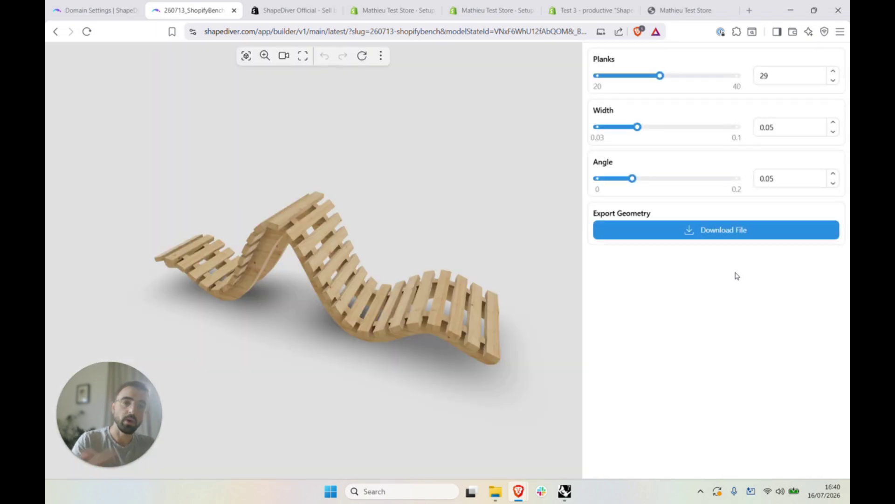
Export the bench geometry as a Rhino 3DM file, then cancel saving it and dismiss the download notification
{"action": "left_click", "coordinate": [719, 236]}
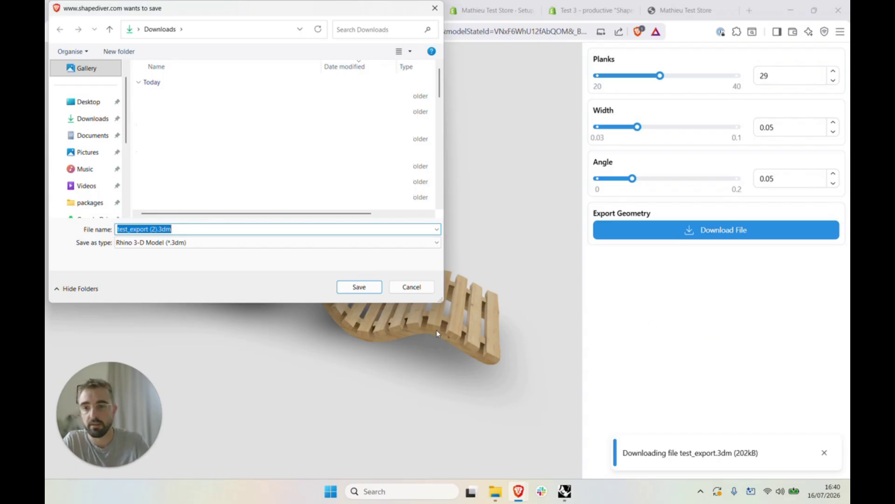
{"action": "left_click", "coordinate": [417, 288]}
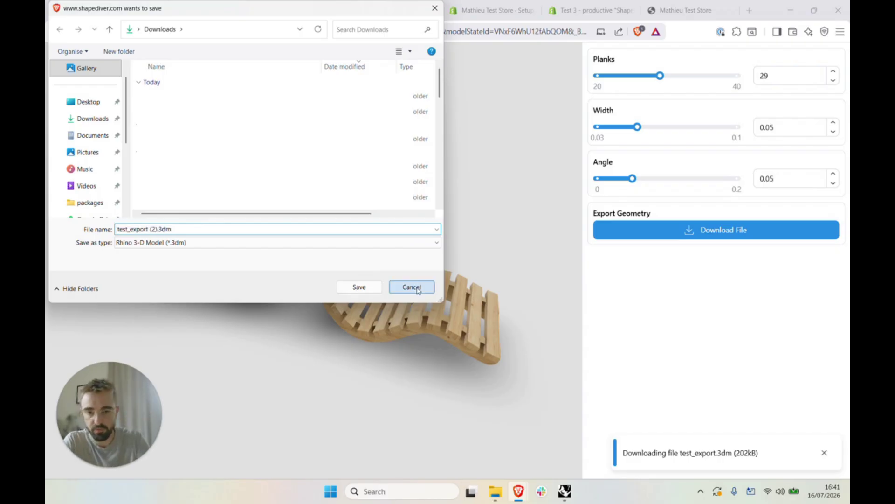
{"action": "left_click", "coordinate": [824, 453]}
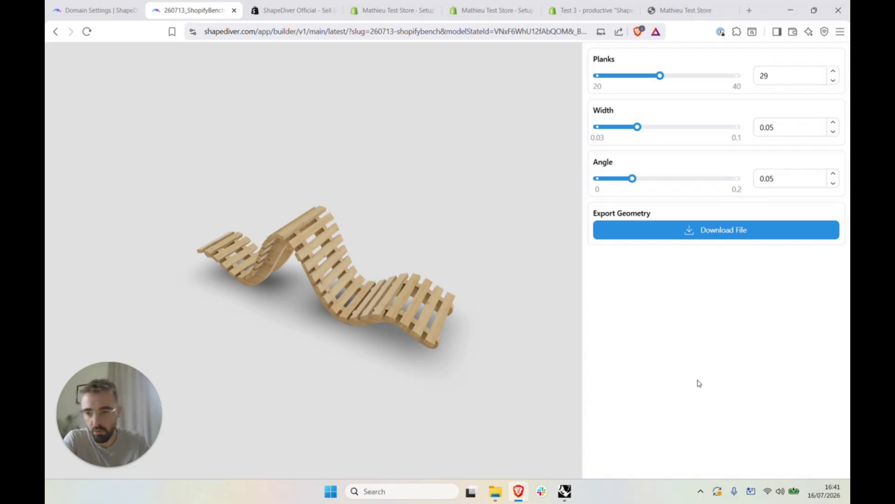
{"action": "left_click_drag", "start_coordinate": [450, 293], "coordinate": [442, 294]}
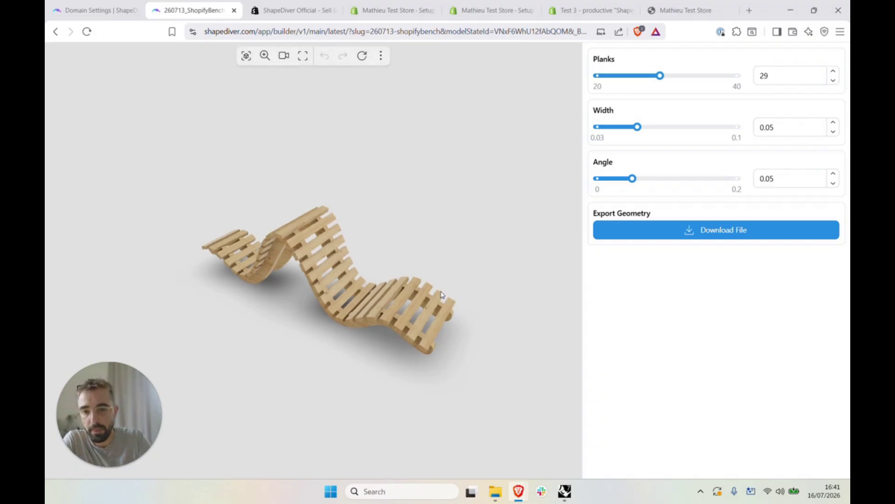